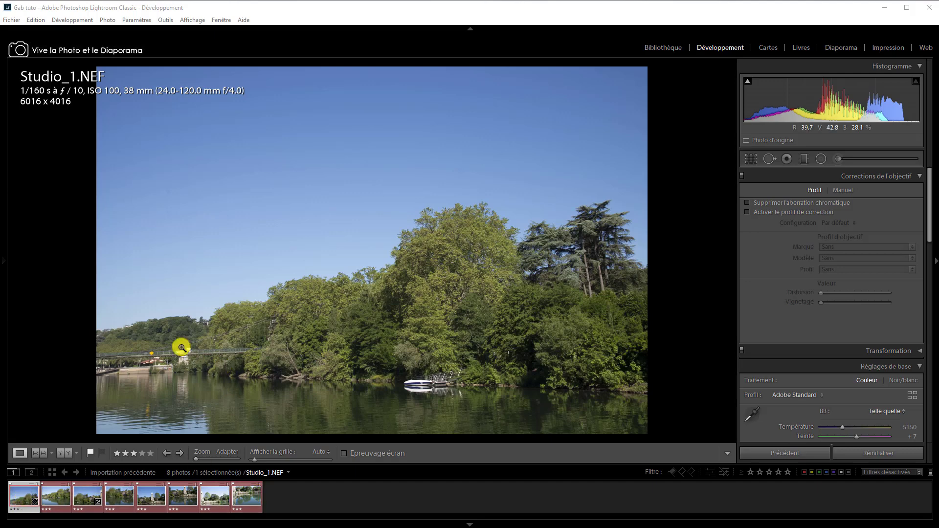
# Review the riverside photos one by one from Studio_2.NEF through Studio_8.NEF, checking framing and exposure.
pyautogui.click(55, 498)
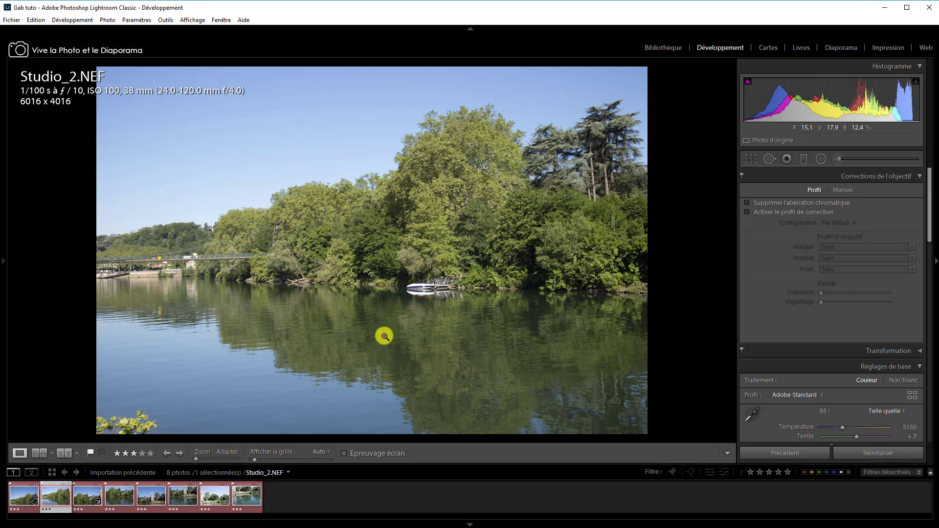
pyautogui.click(89, 498)
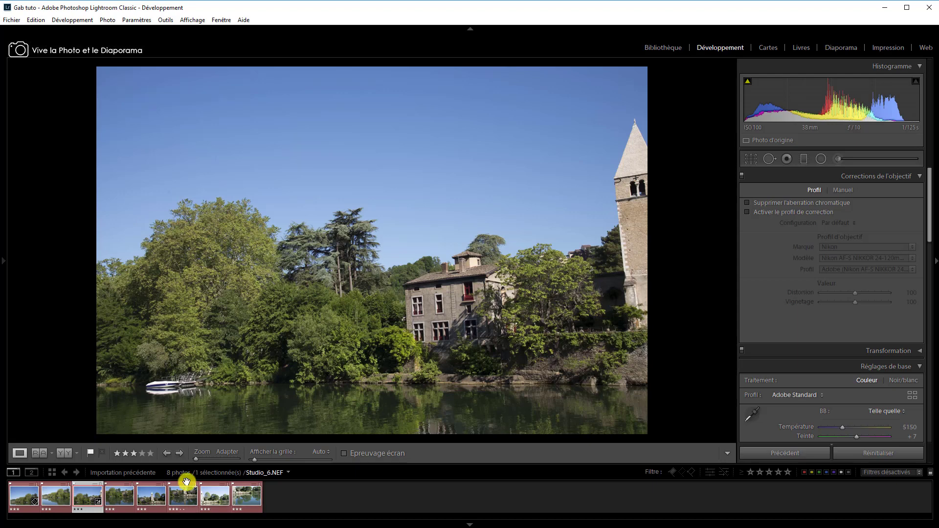
pyautogui.click(124, 499)
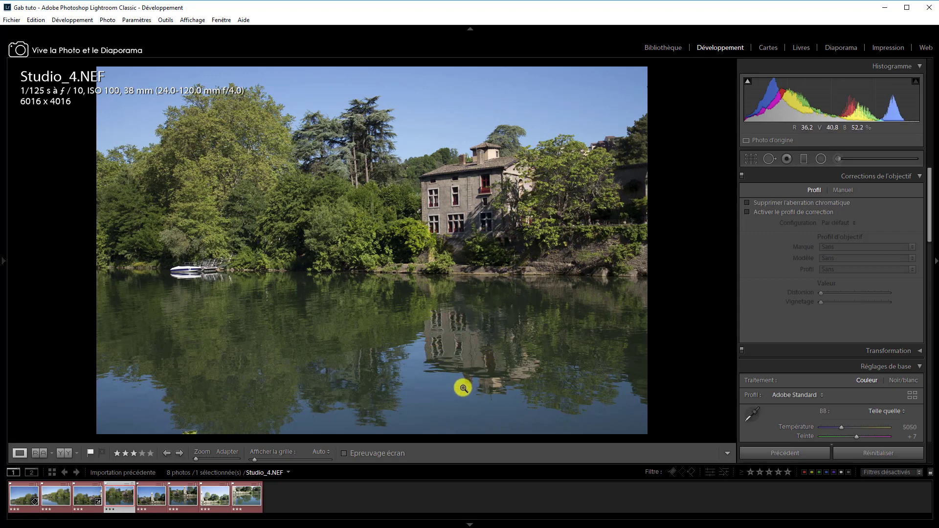
pyautogui.click(148, 496)
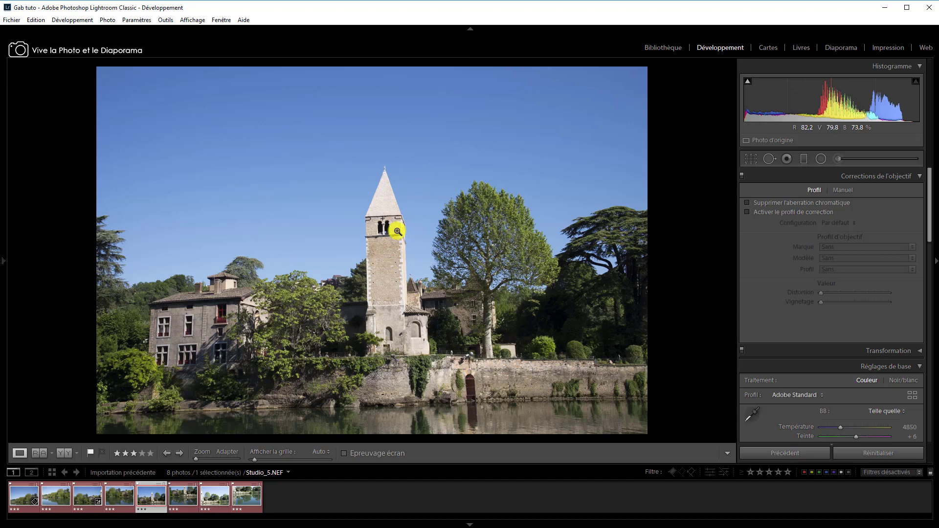
pyautogui.click(180, 503)
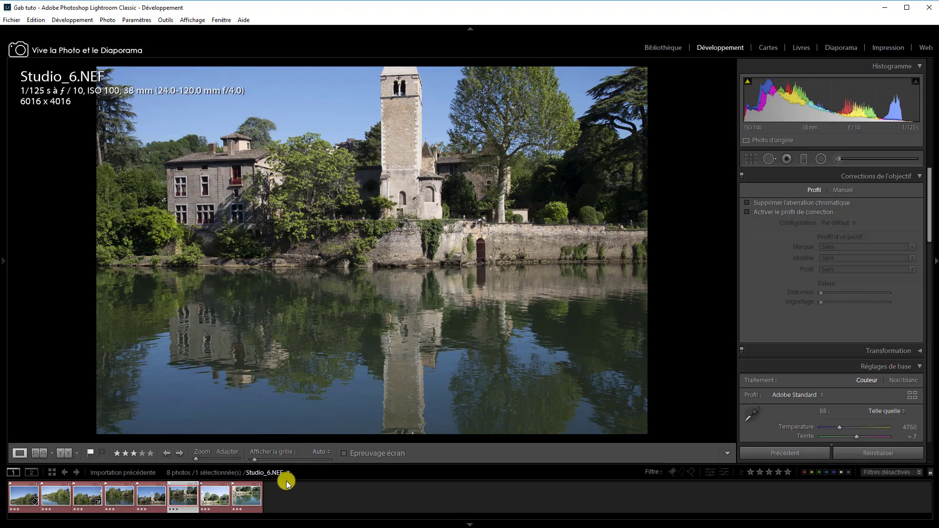
pyautogui.click(218, 501)
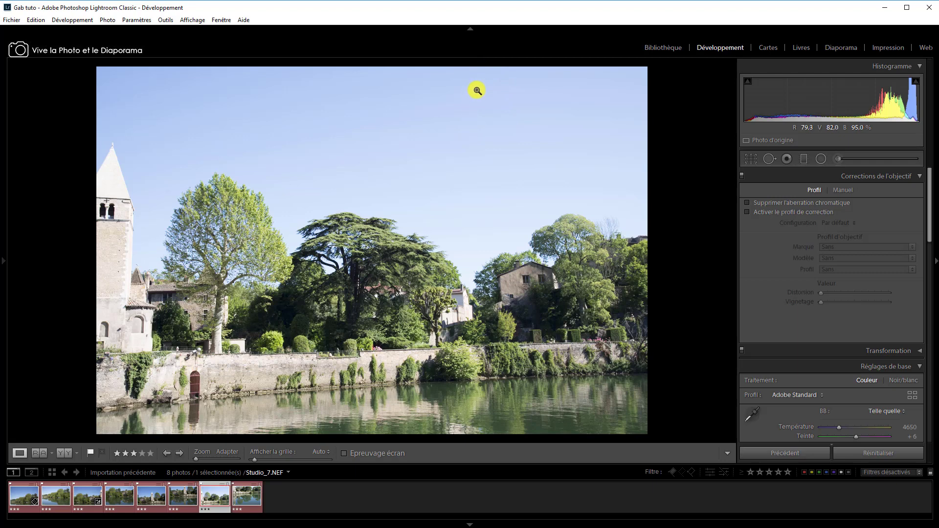
pyautogui.click(252, 500)
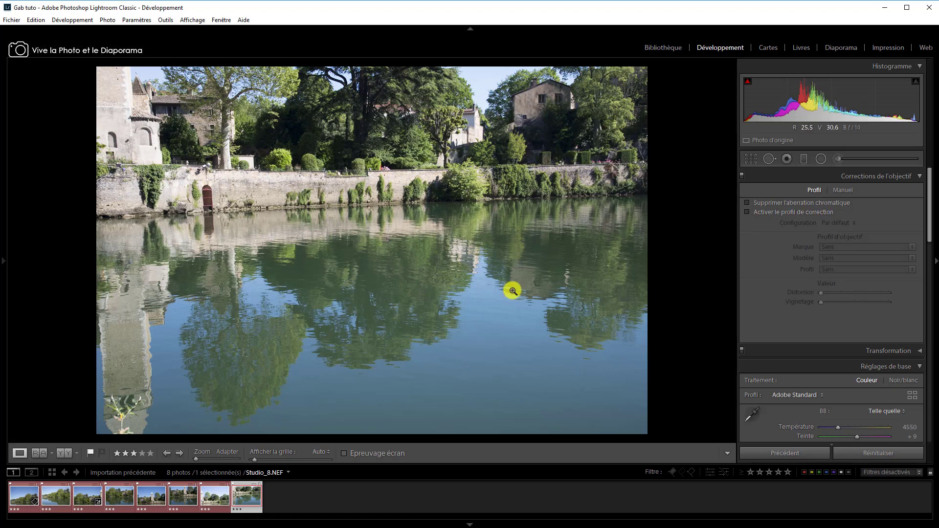
# Enable chromatic aberration removal and the lens correction profile on Studio_1.NEF.
pyautogui.click(19, 494)
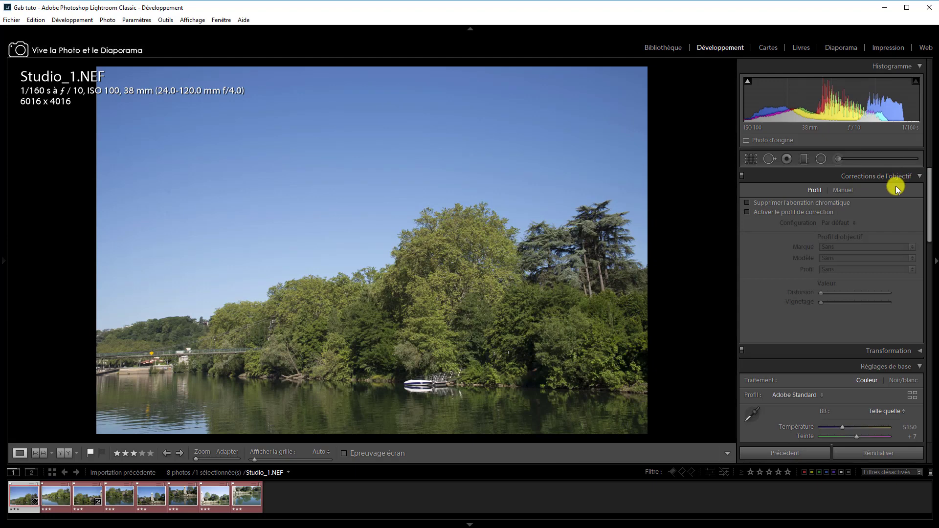
pyautogui.click(748, 203)
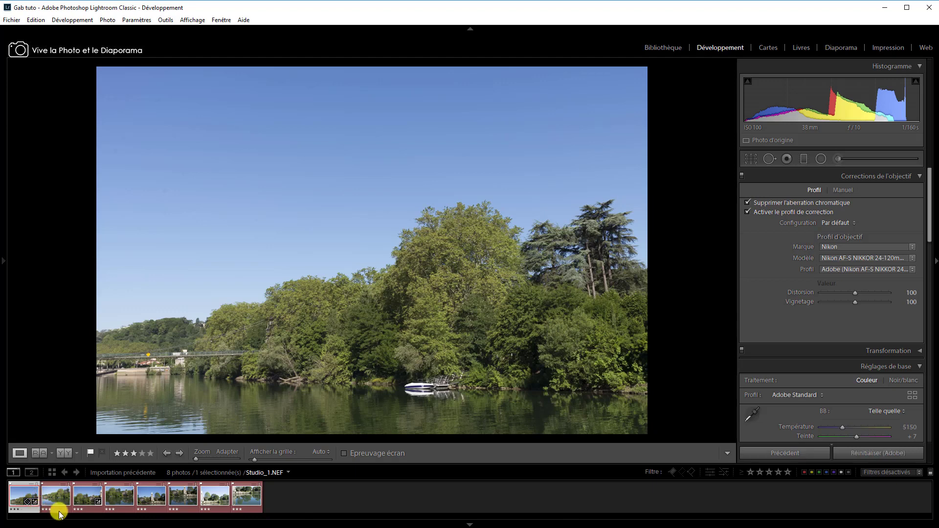
# Select all eight photos and synchronize only Traitement et profil and Corrections de l'objectif from Studio_1.NEF.
pyautogui.click(244, 503)
pyautogui.hotkey('ctrl', 'a')
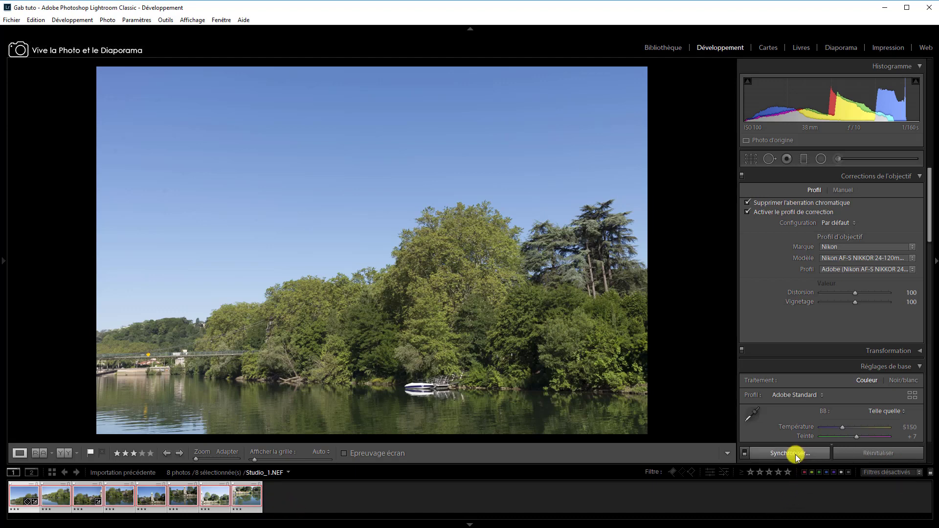
pyautogui.click(796, 454)
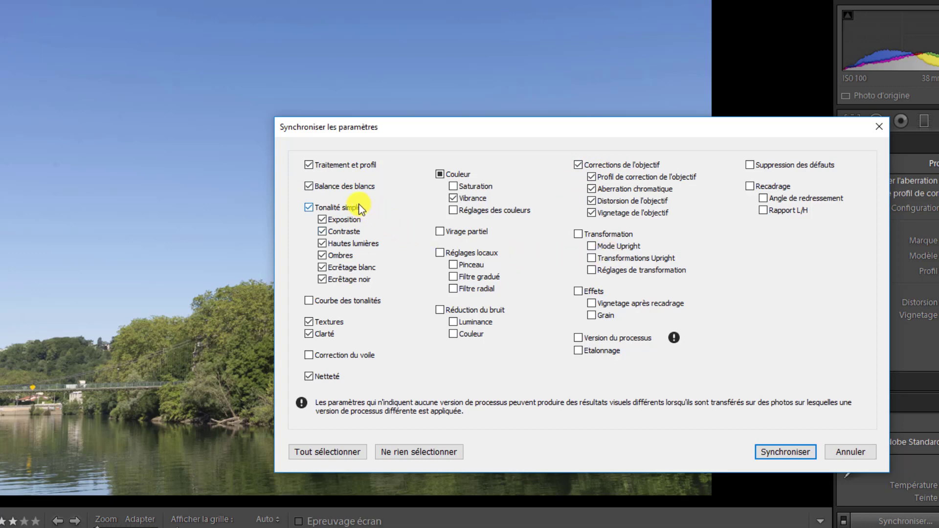
pyautogui.click(309, 187)
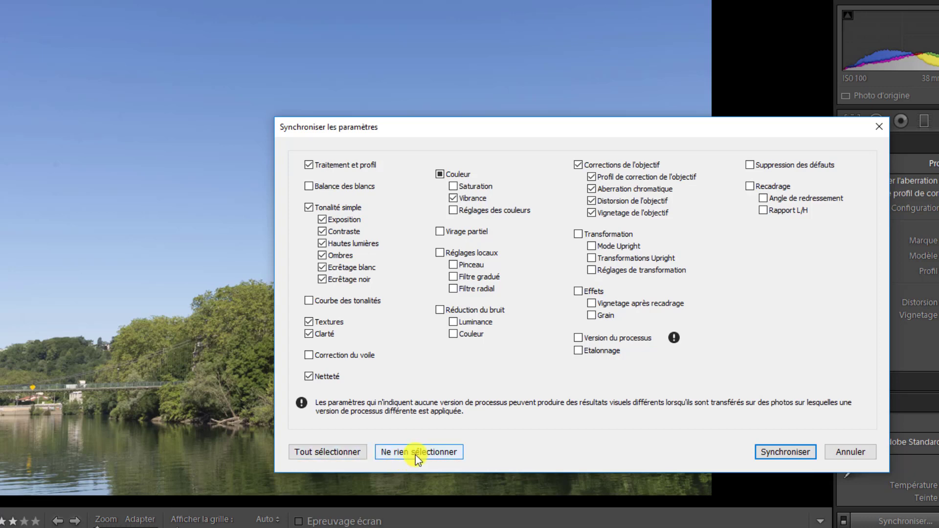
pyautogui.click(439, 451)
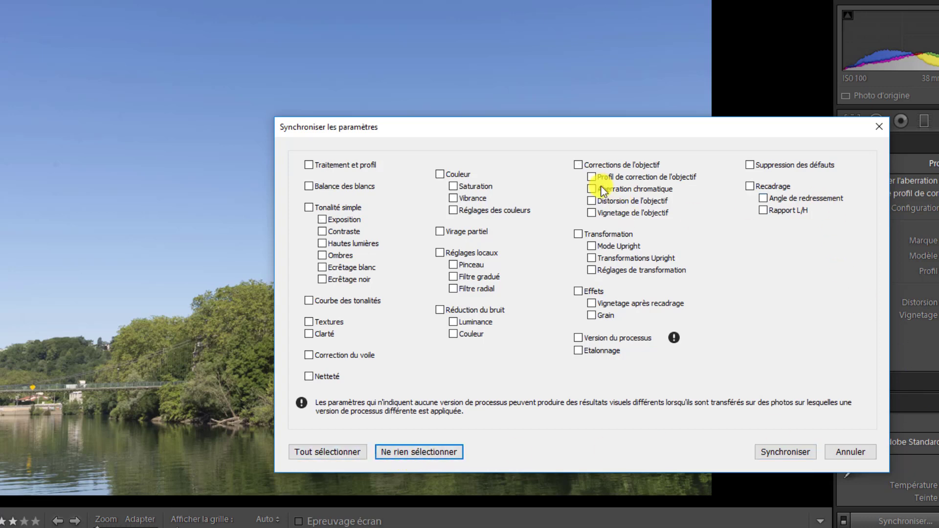
pyautogui.click(579, 165)
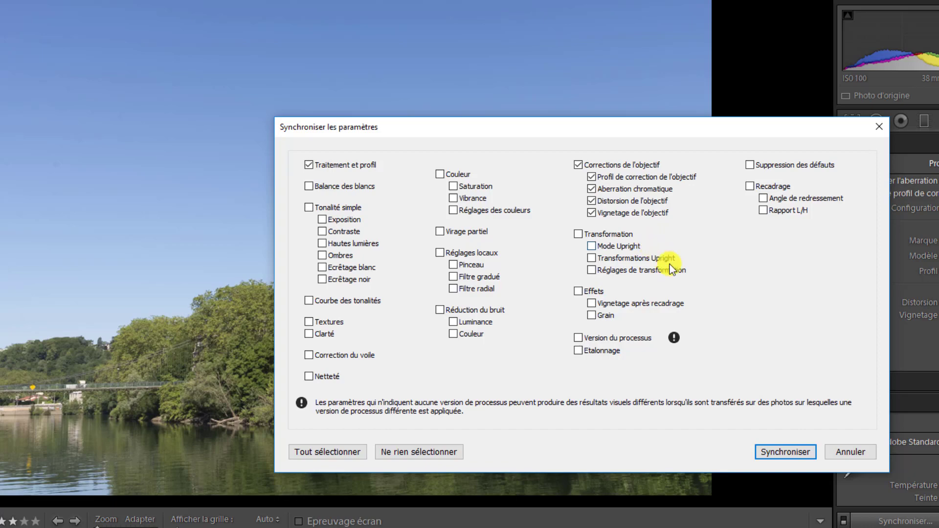
pyautogui.click(779, 451)
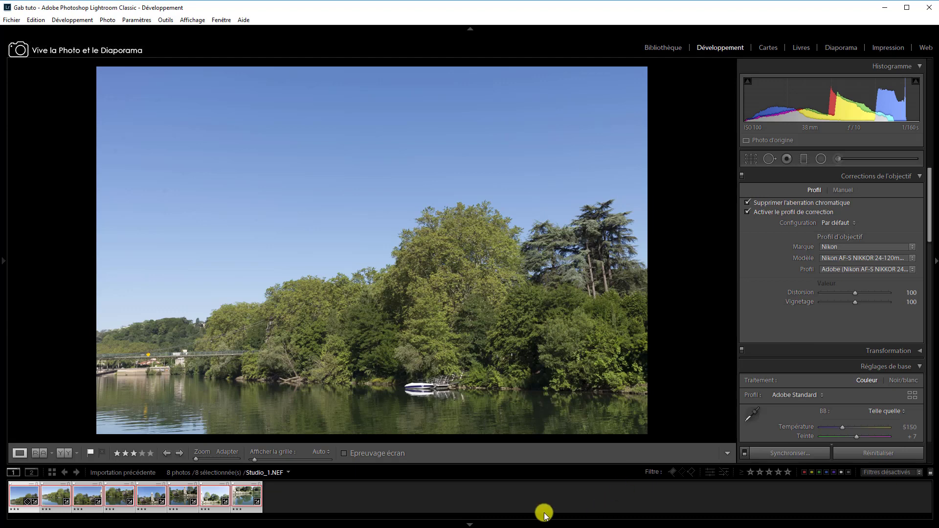
# Check the lens corrections and compare the exposure on Studio_5.NEF through Studio_8.NEF.
pyautogui.click(146, 499)
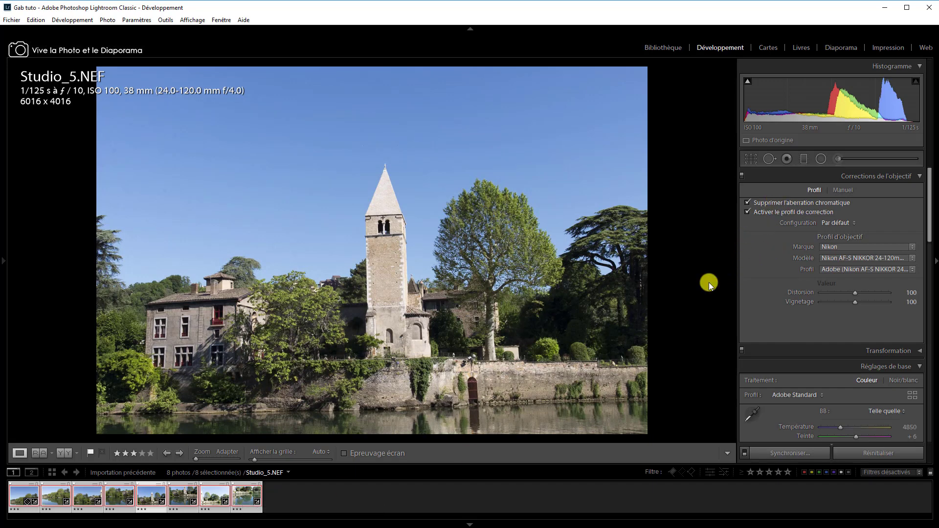
pyautogui.click(244, 498)
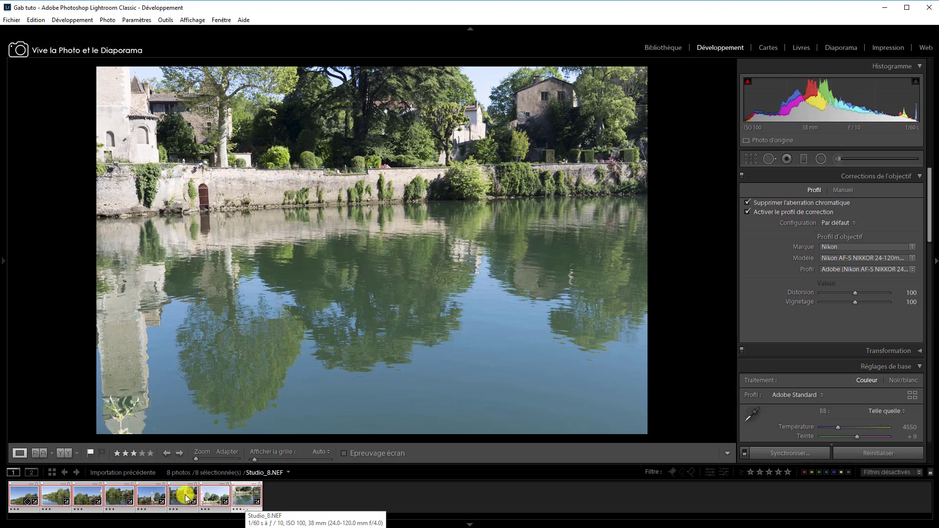
pyautogui.click(226, 502)
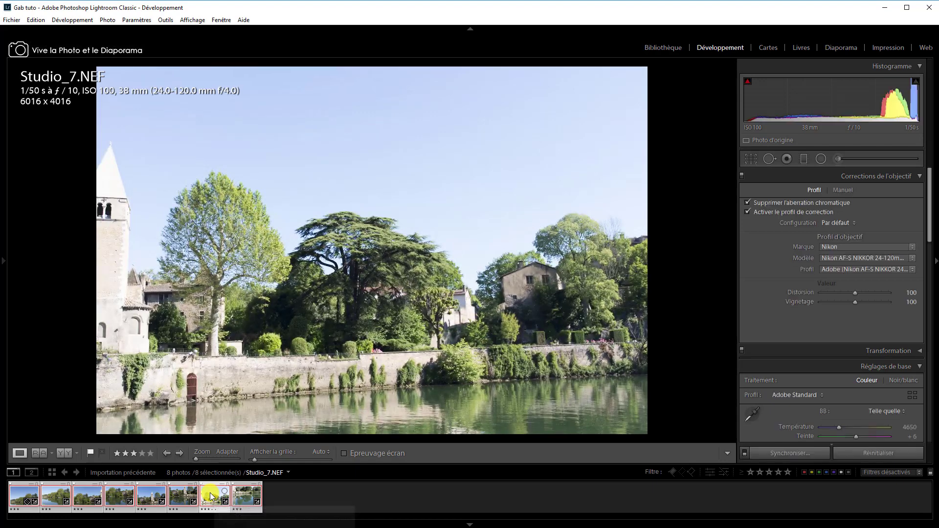
pyautogui.click(175, 498)
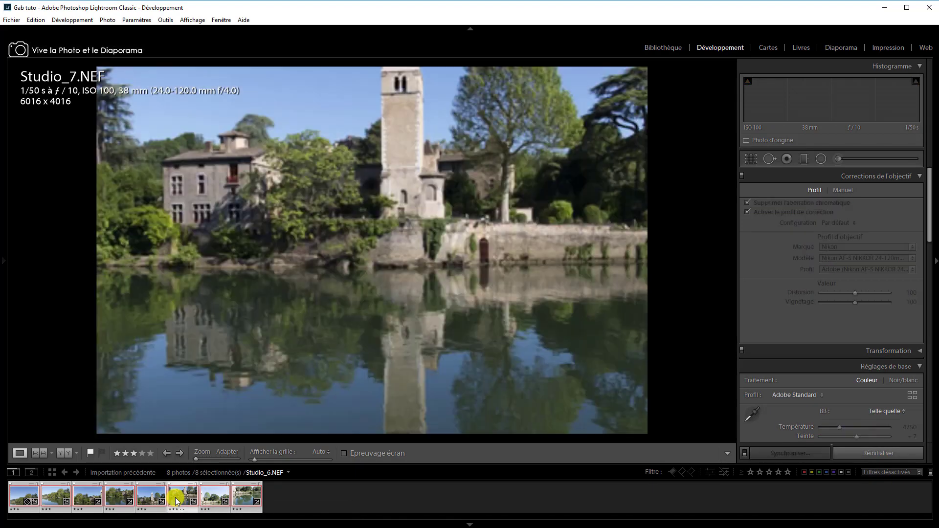
pyautogui.click(211, 497)
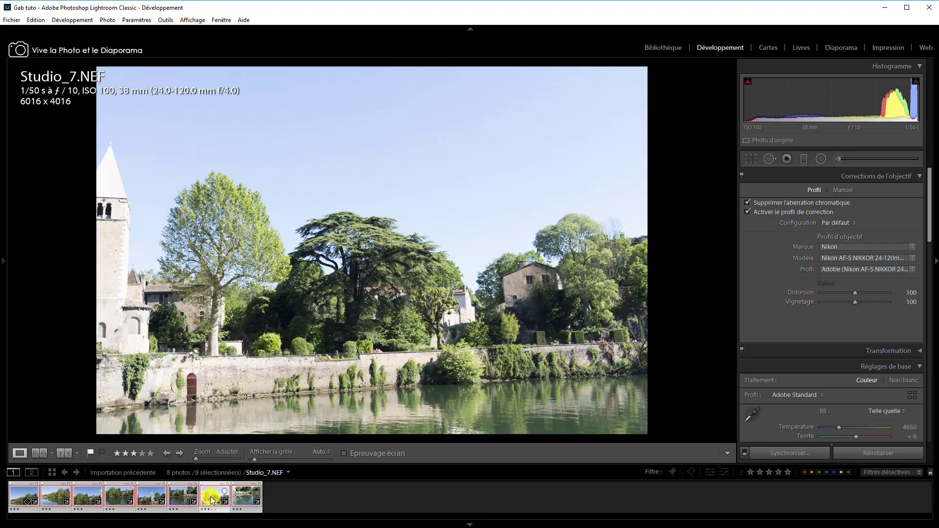
# Match the exposures of all eight selected photos to Studio_1.NEF from the Library module.
pyautogui.click(17, 495)
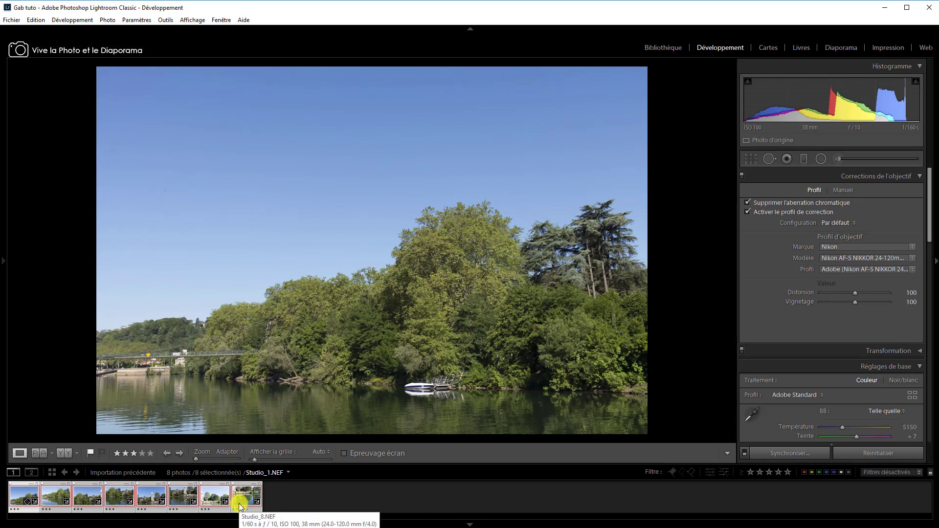
pyautogui.press('shift')
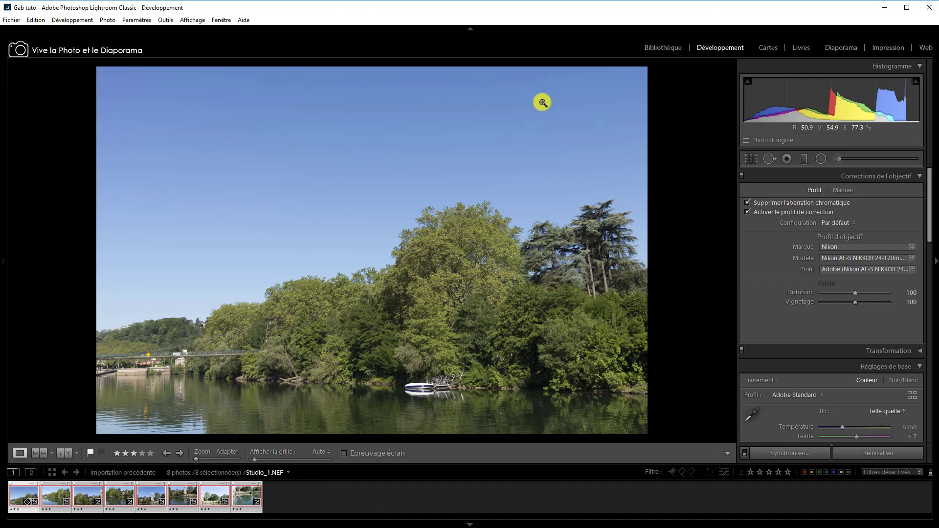
pyautogui.click(665, 47)
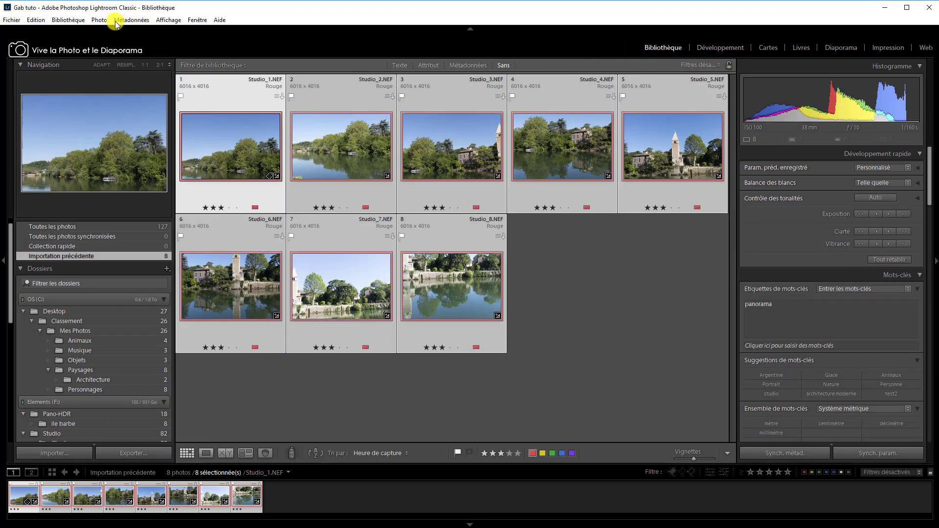
pyautogui.click(100, 20)
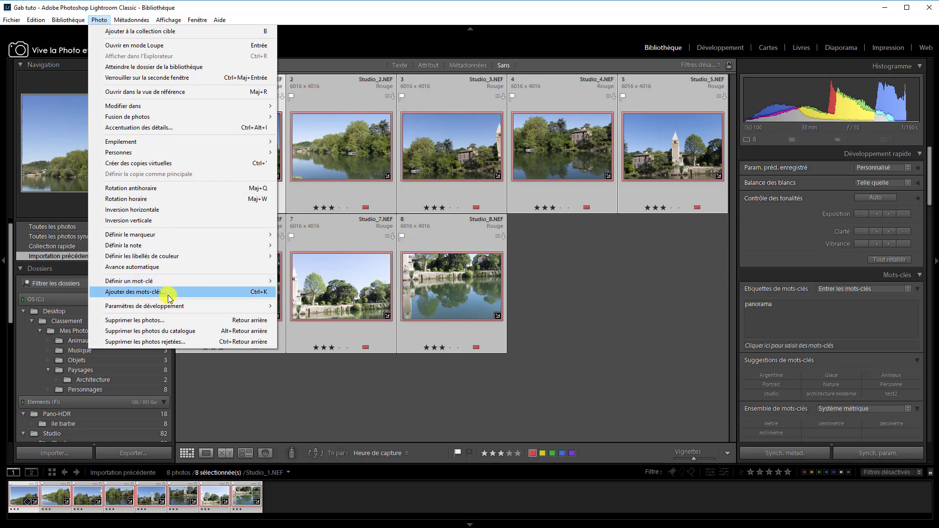
pyautogui.moveTo(196, 307)
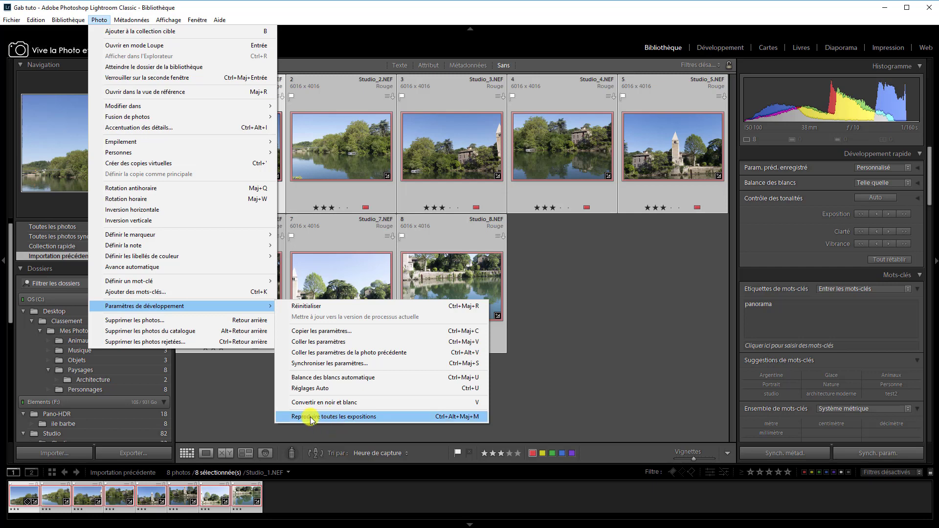
pyautogui.click(359, 417)
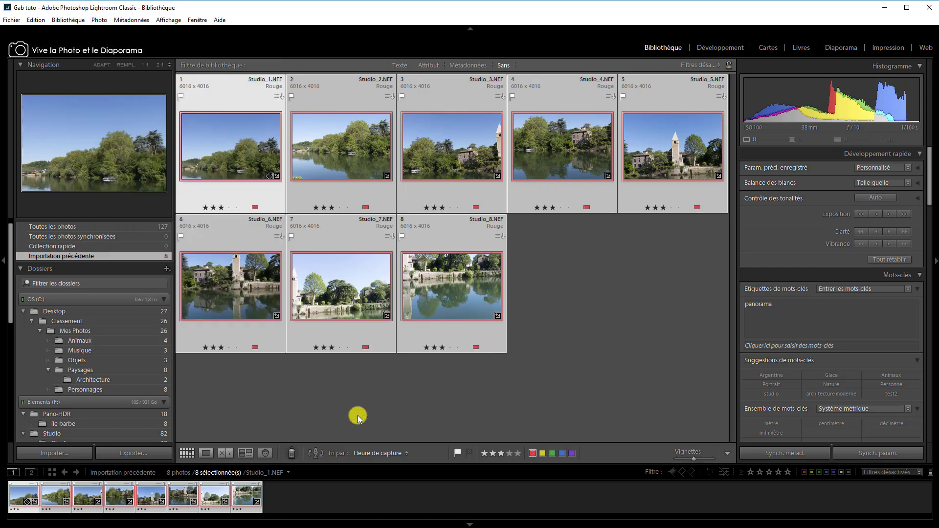
# Examine Studio_7.NEF and compare its brightness with the other photos in the grid.
pyautogui.click(212, 492)
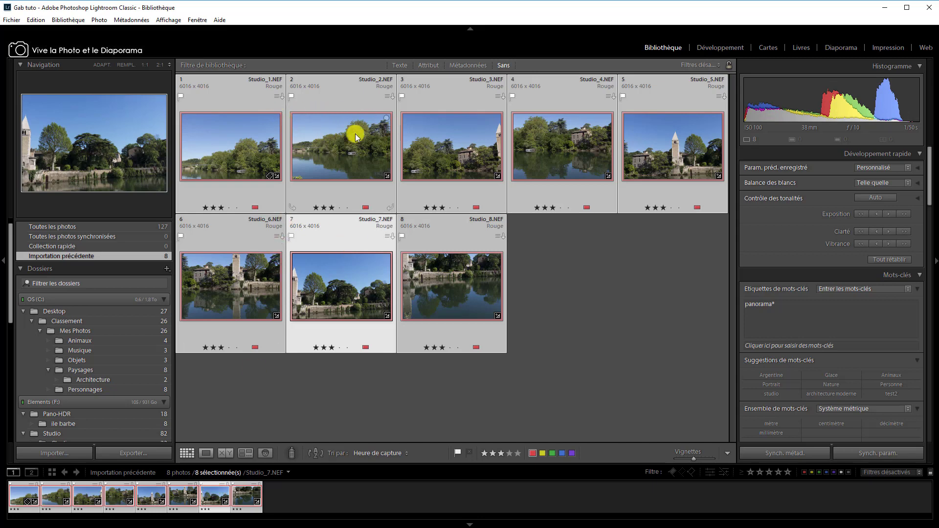
pyautogui.moveTo(249, 139)
pyautogui.moveTo(492, 301)
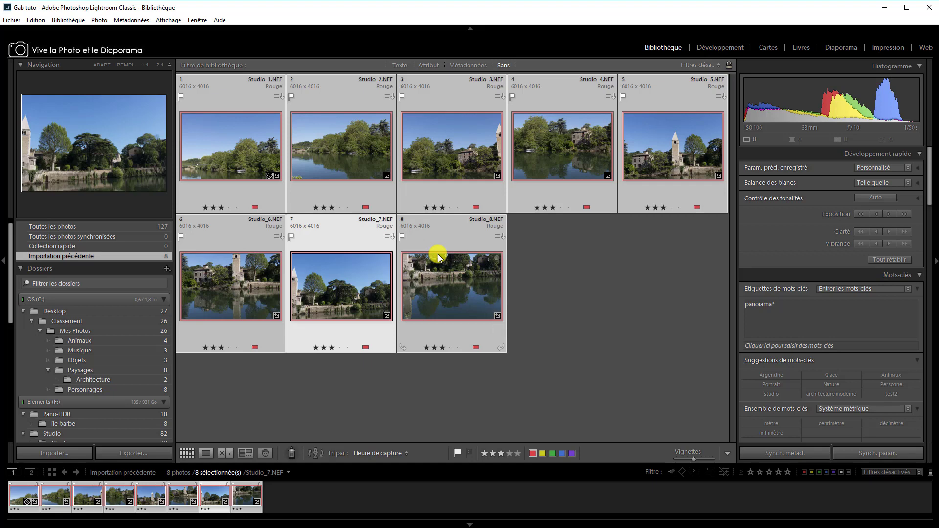
pyautogui.press('Home')
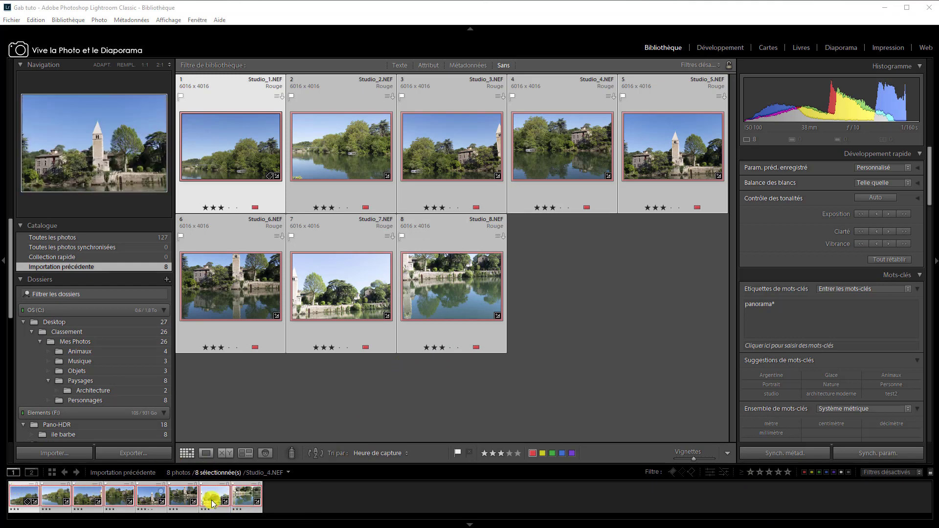
# Open the panorama merge preview for the eight selected photos and choose the Cylindrique projection.
pyautogui.rightClick(241, 498)
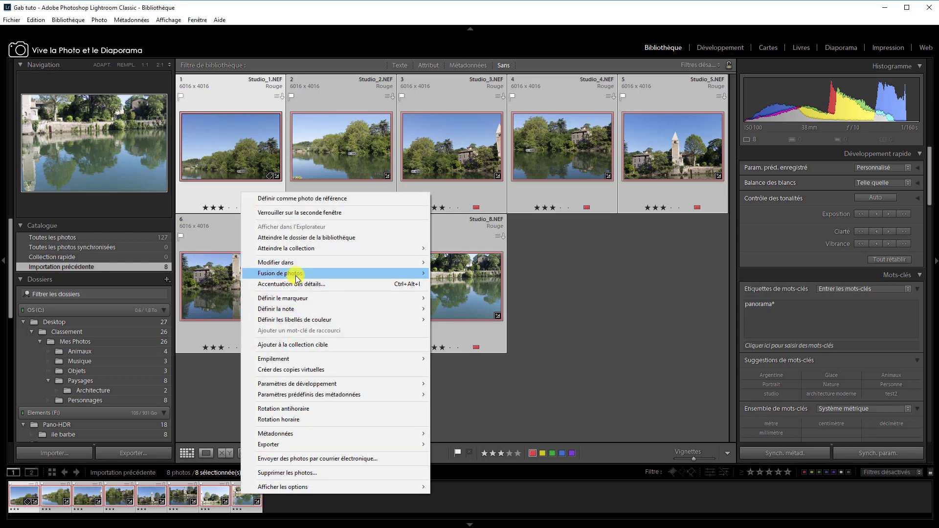
pyautogui.moveTo(296, 275)
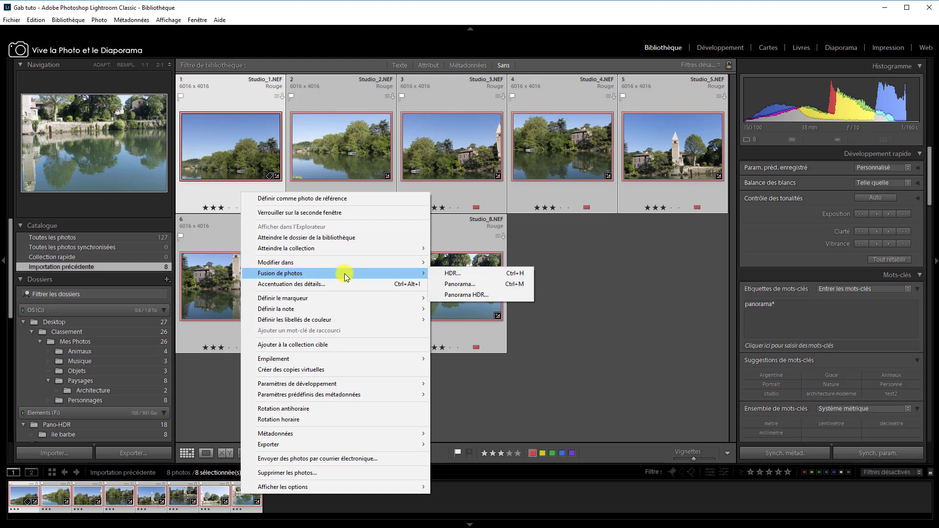
pyautogui.click(457, 285)
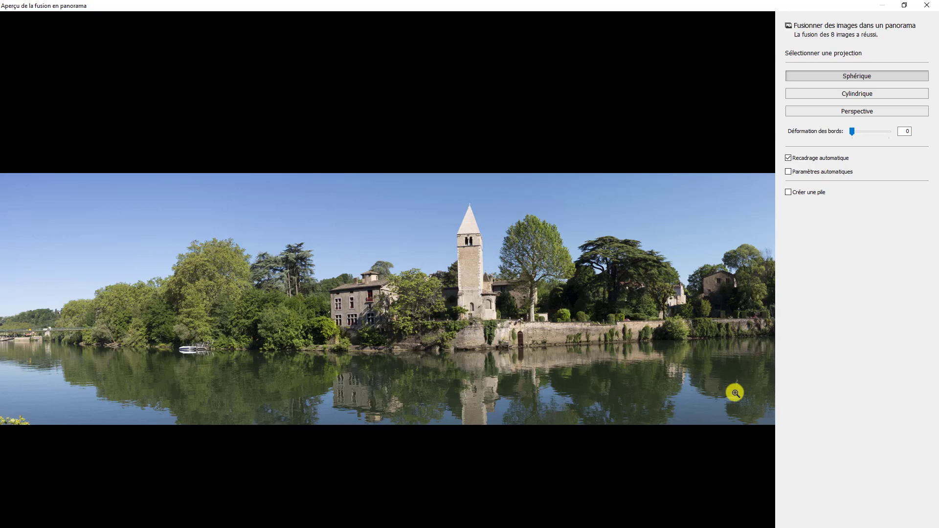
pyautogui.click(904, 6)
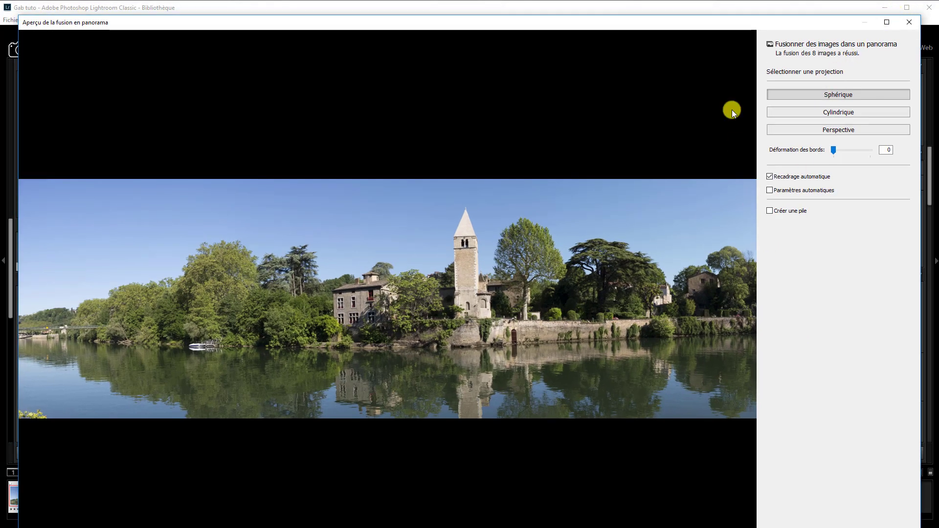
pyautogui.moveTo(740, 25); pyautogui.dragTo(757, 13)
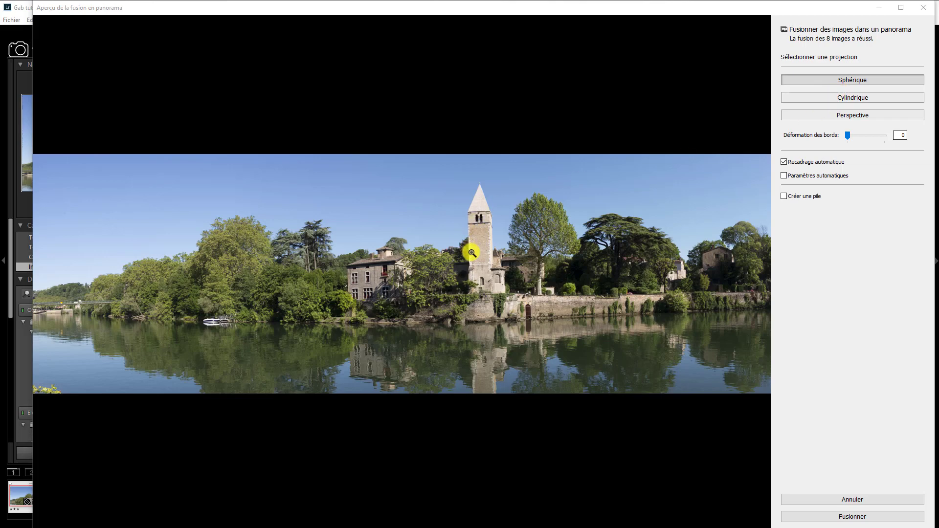
pyautogui.click(851, 98)
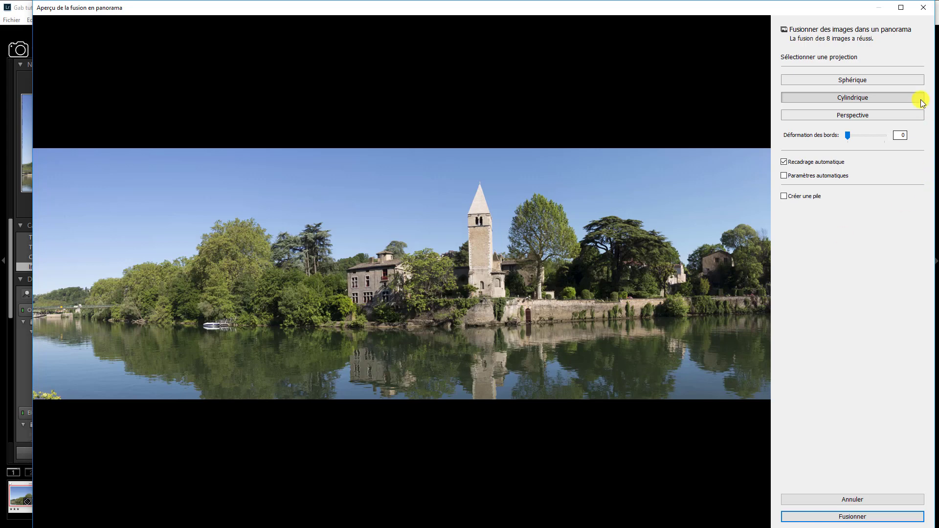
# Try the Perspective projection, choose Sphérique instead, and compare the preview with and without Recadrage automatique.
pyautogui.click(869, 116)
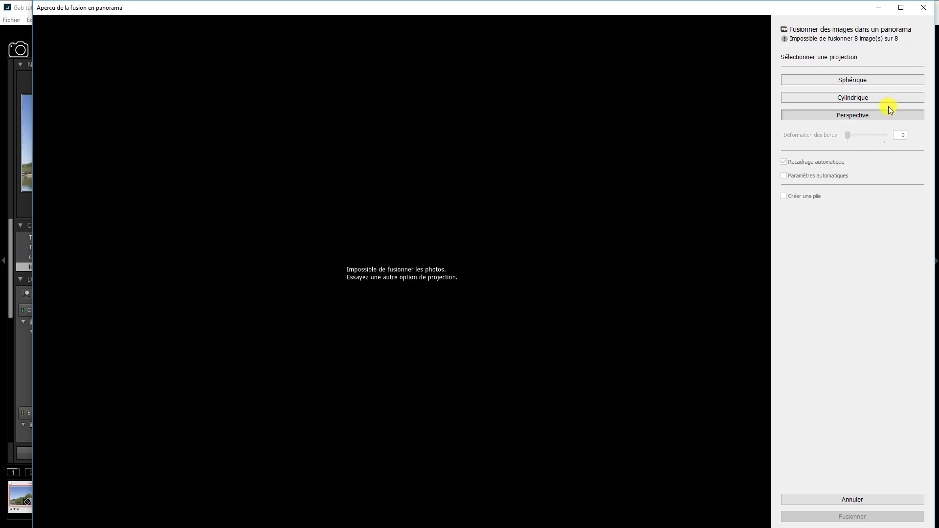
pyautogui.click(859, 82)
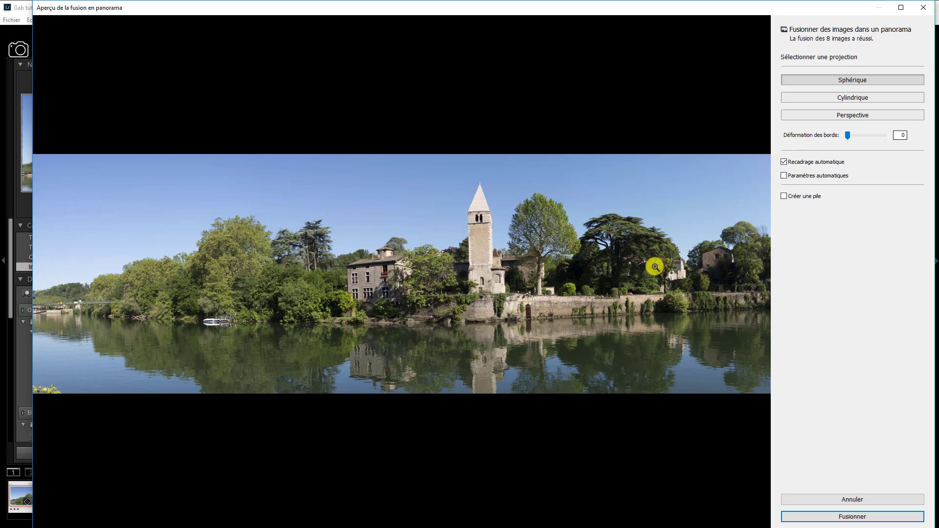
pyautogui.click(784, 162)
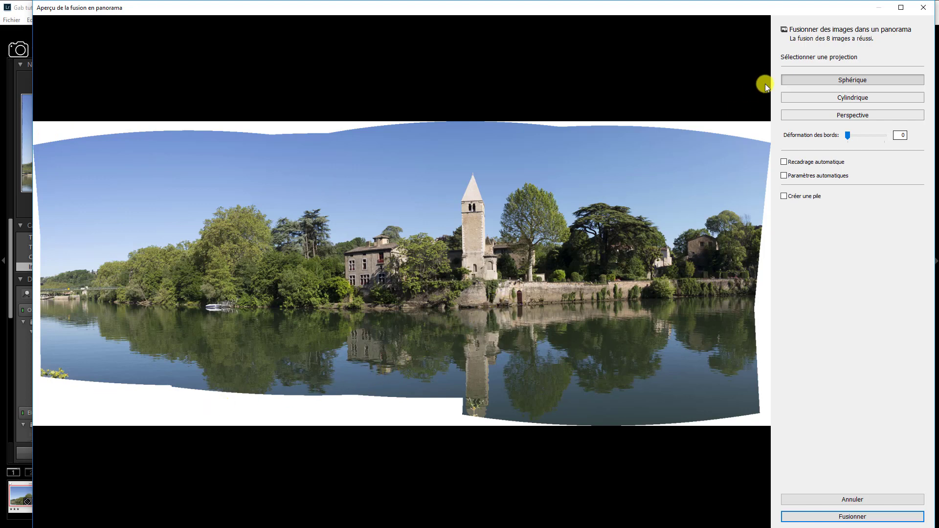
pyautogui.click(785, 163)
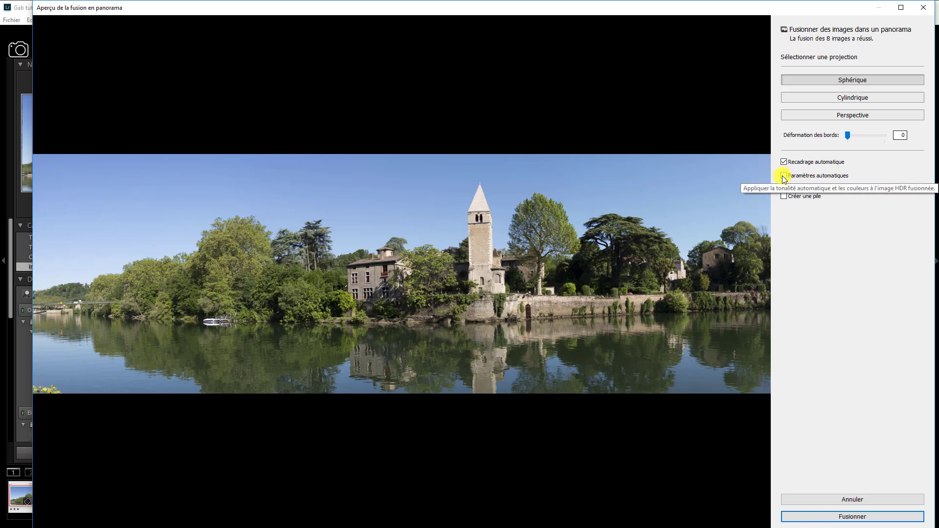
# Compare the preview with and without Paramètres automatiques, leave that option off and enable Créer une pile.
pyautogui.click(784, 176)
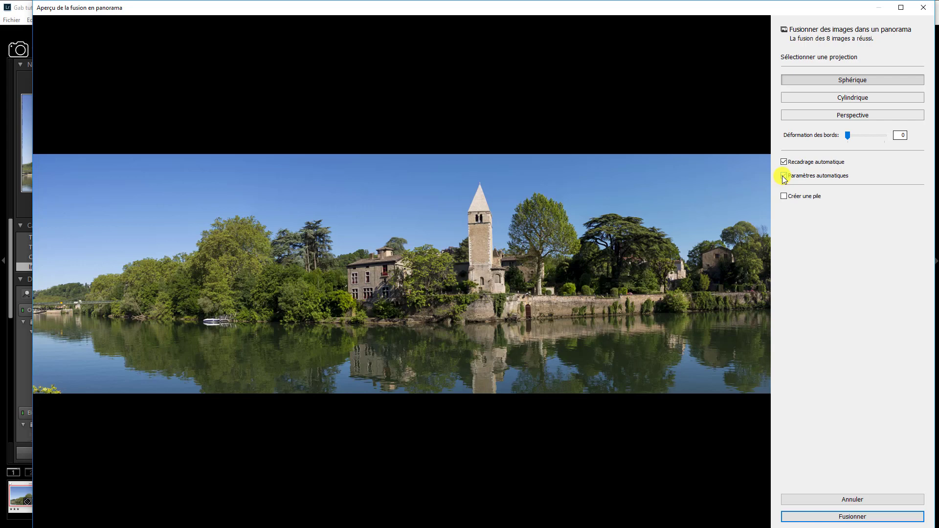
pyautogui.click(783, 176)
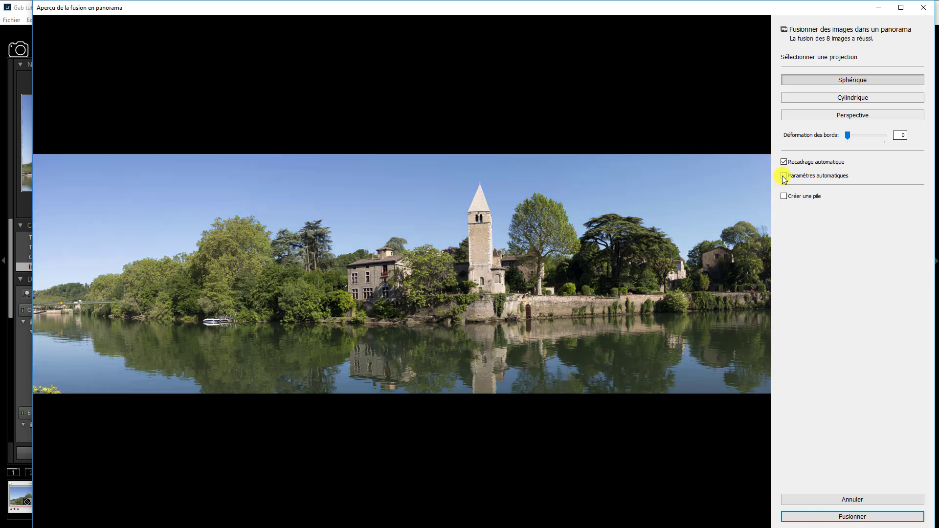
pyautogui.click(785, 176)
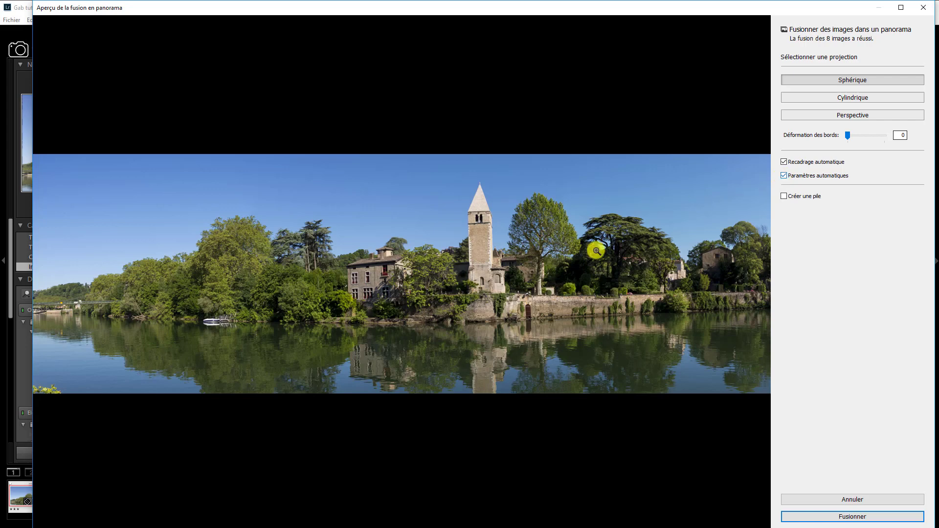
pyautogui.click(785, 177)
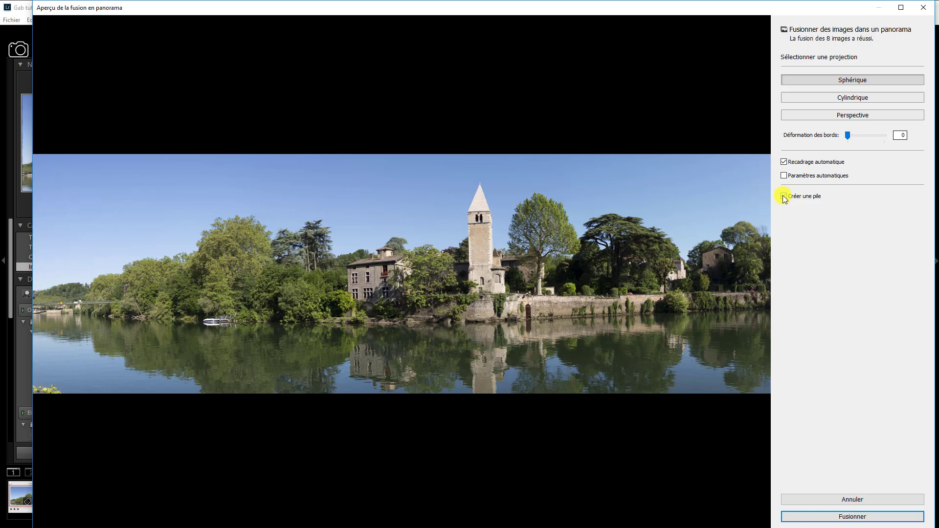
pyautogui.click(785, 197)
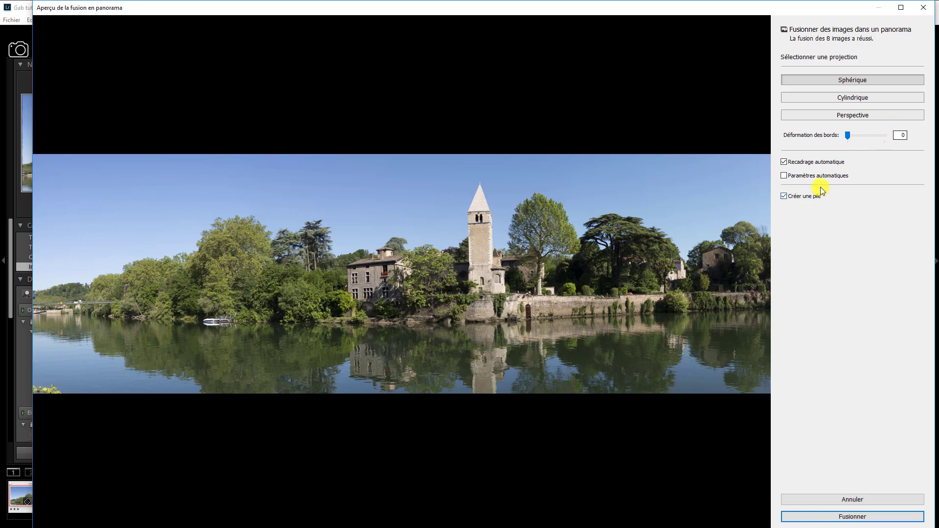
# Try Déformation des bords at 31 and 84 without Recadrage automatique, and restore the 0 value and the automatic crop.
pyautogui.click(784, 162)
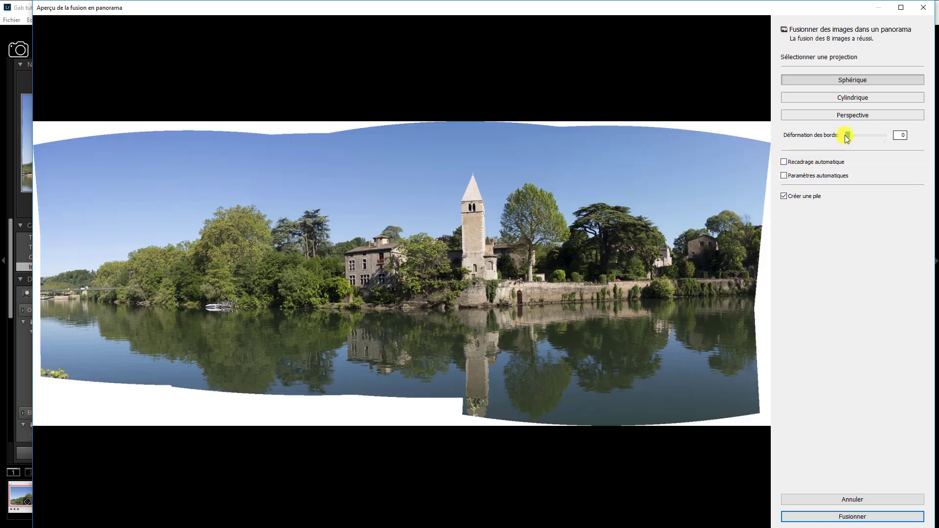
pyautogui.moveTo(848, 138); pyautogui.dragTo(860, 141)
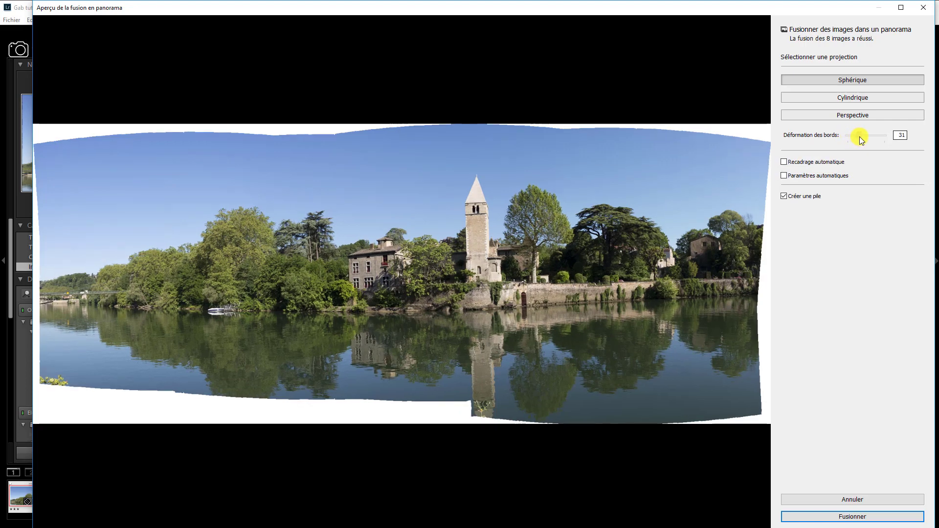
pyautogui.moveTo(862, 140); pyautogui.dragTo(879, 142)
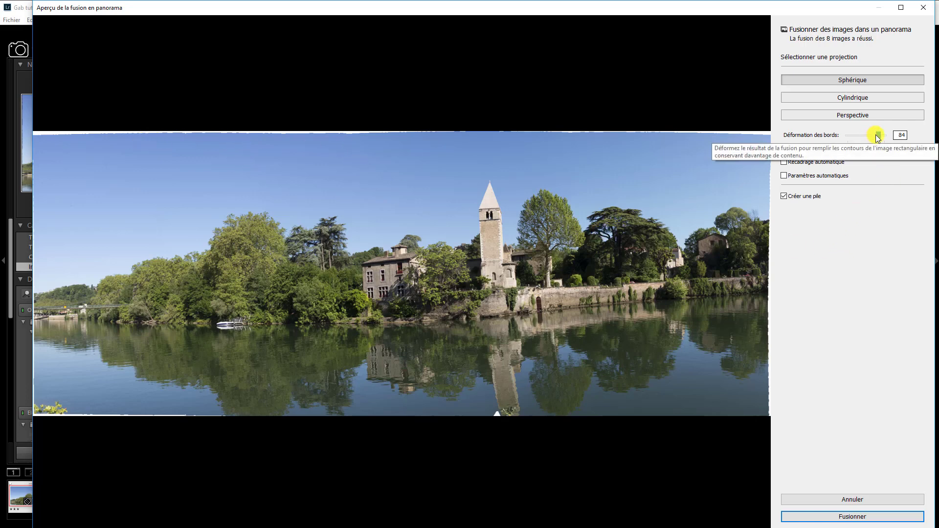
pyautogui.moveTo(880, 137); pyautogui.dragTo(835, 137)
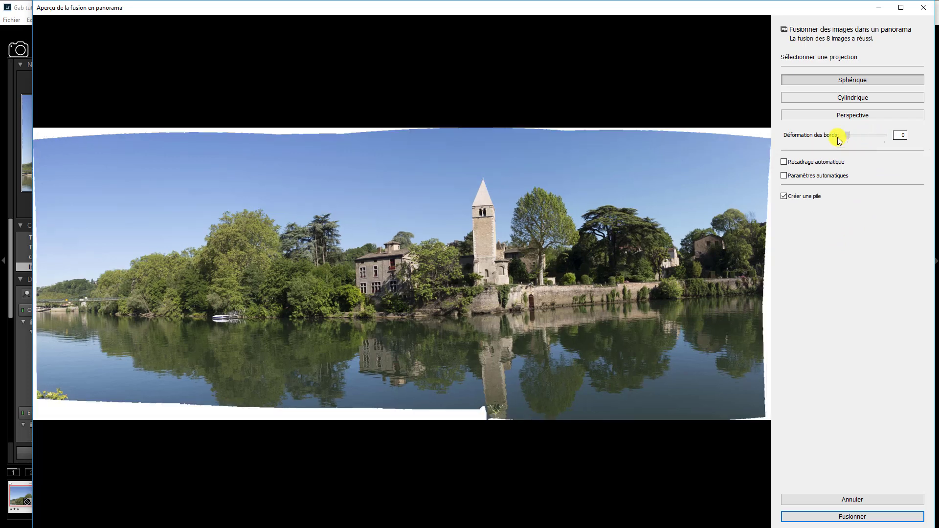
pyautogui.click(785, 162)
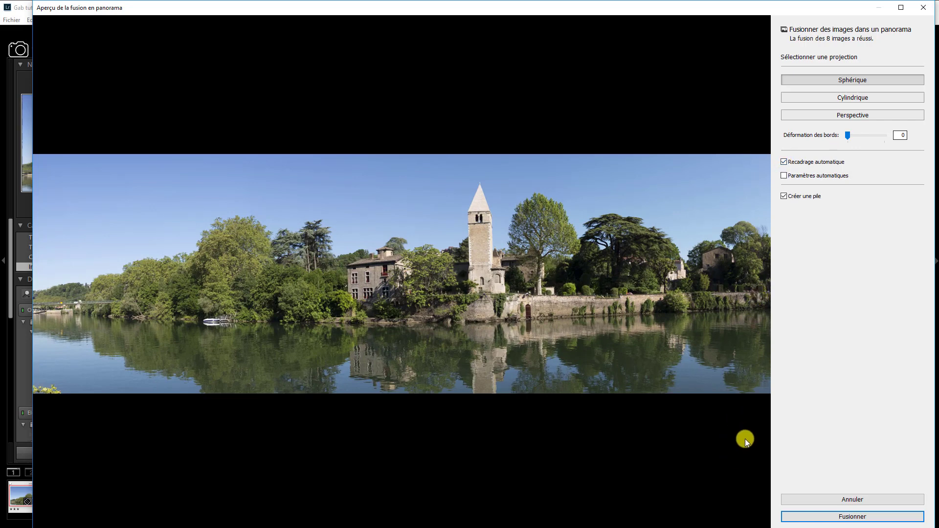
# Merge the eight photos into a panorama and open the resulting Studio_1-Panorama.dng in the Develop module.
pyautogui.click(853, 518)
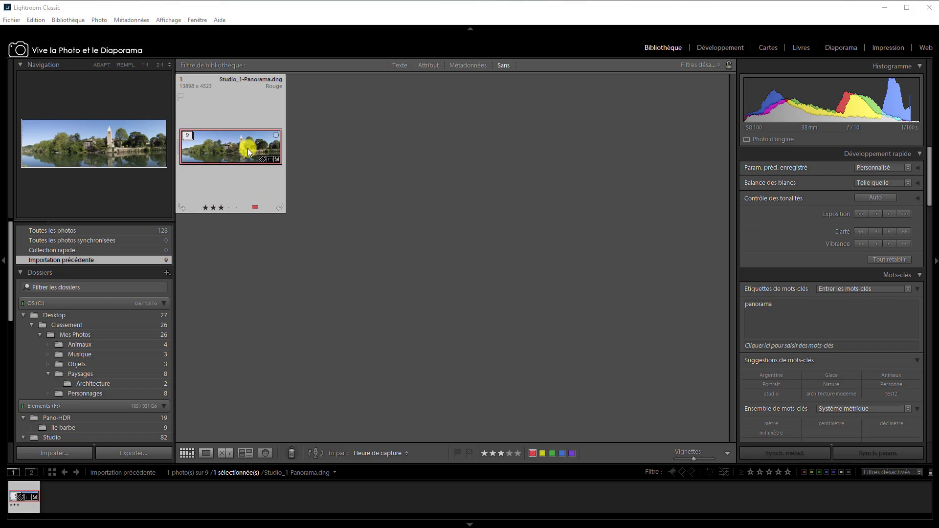
pyautogui.click(206, 453)
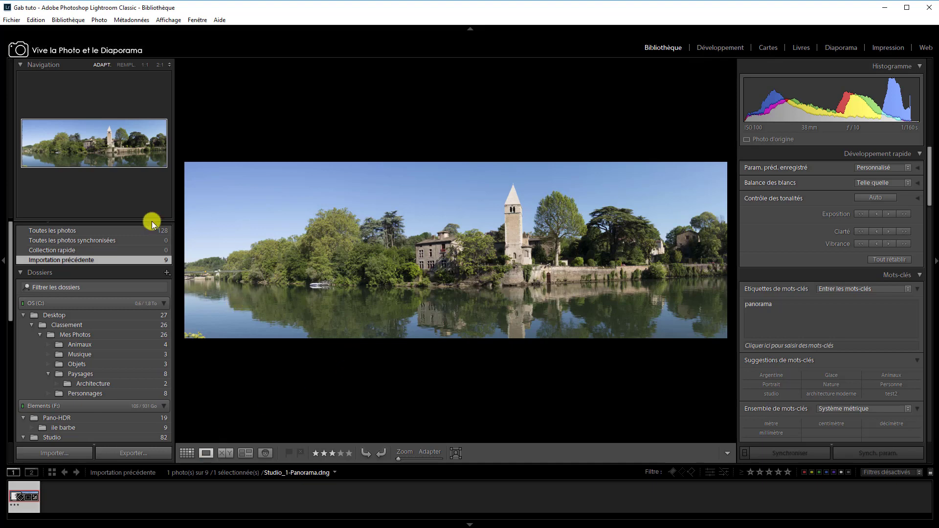
pyautogui.click(723, 48)
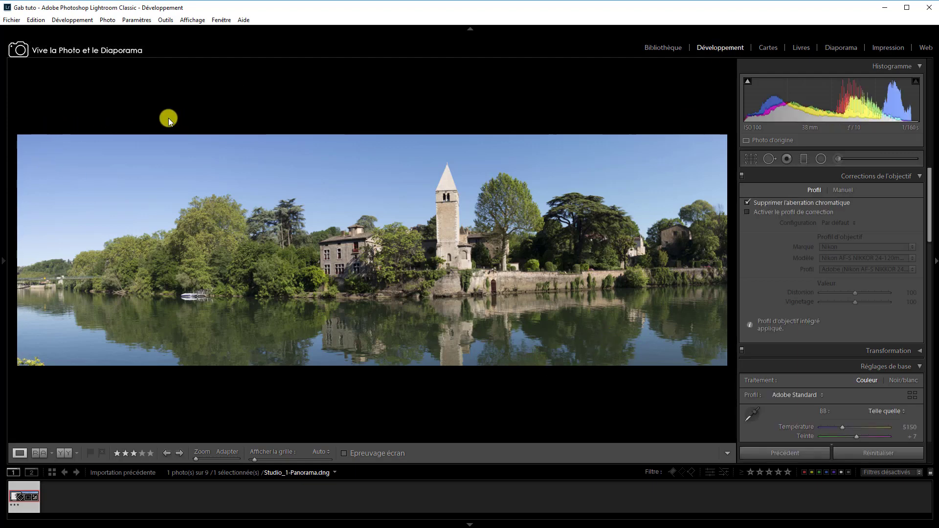
# Check the panorama's file name, shooting data and pixel dimensions in the information overlay, and hide it again.
pyautogui.press('i')
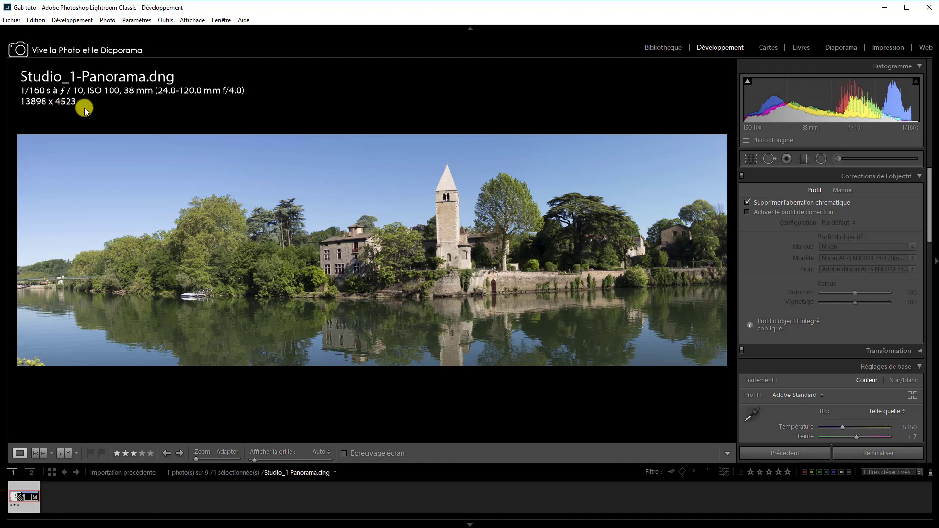
pyautogui.press('i')
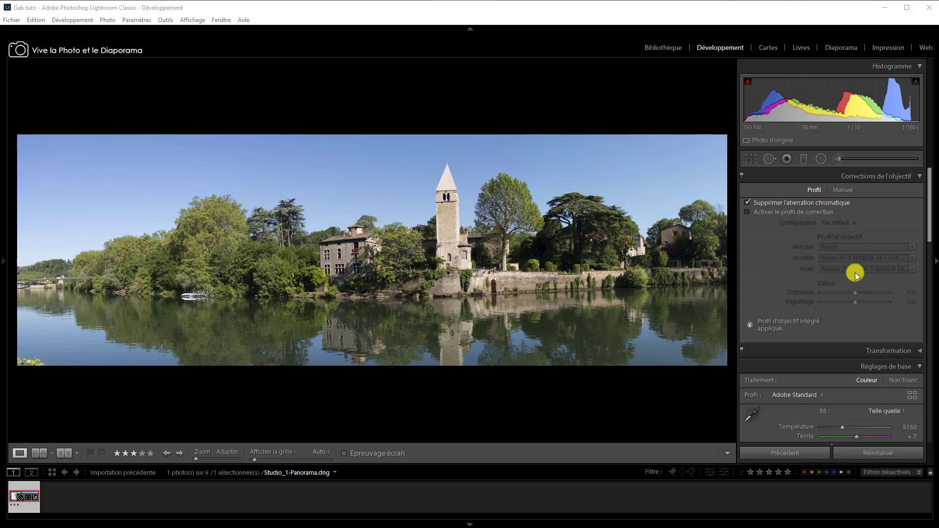
# Set the panorama's tone to Hautes lumières -100, Ombres +76, Blancs +44 and Noirs -25.
pyautogui.click(921, 176)
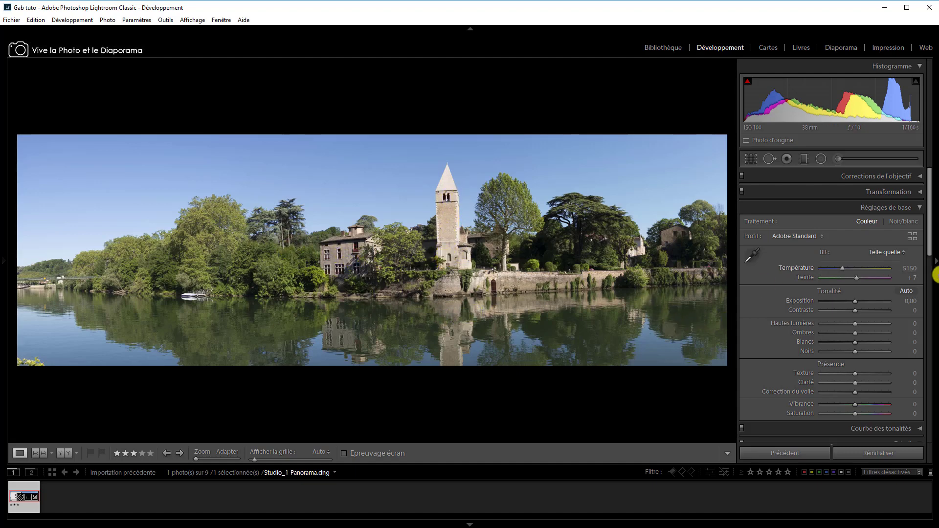
pyautogui.click(918, 191)
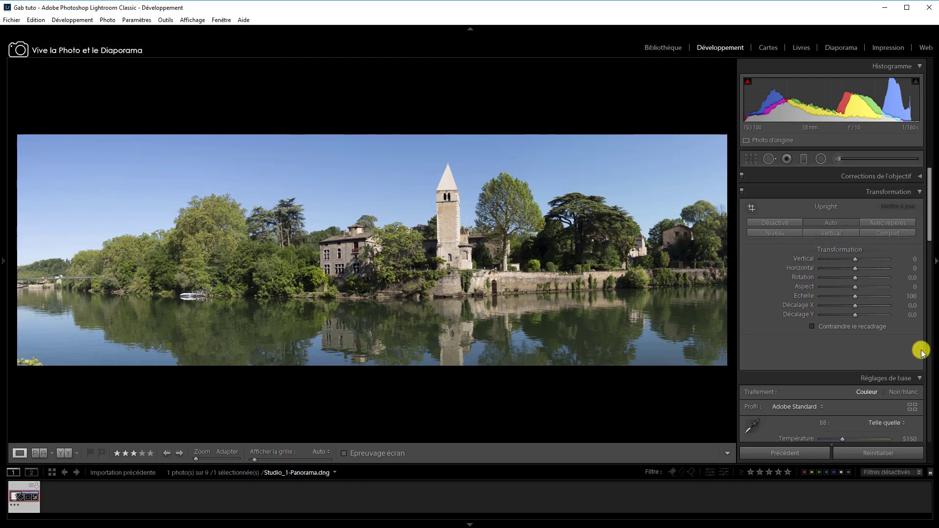
pyautogui.click(921, 191)
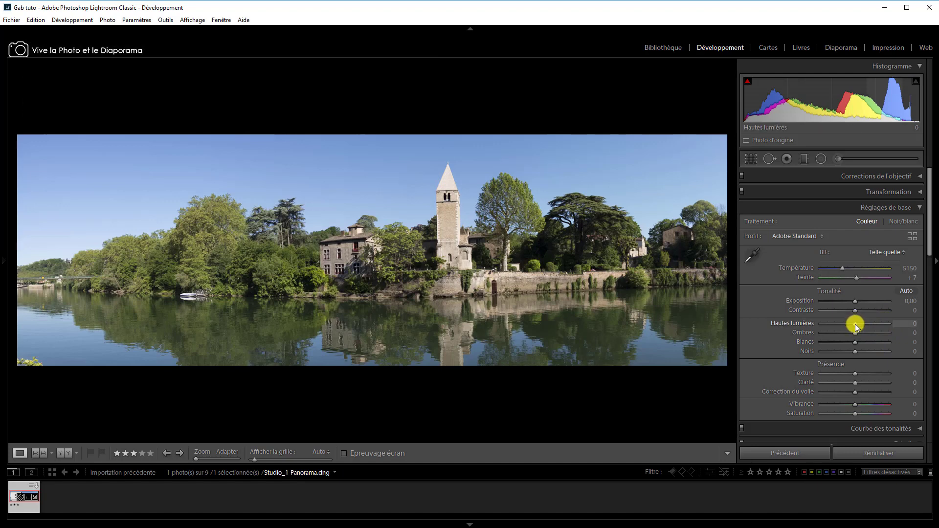
pyautogui.moveTo(856, 324); pyautogui.dragTo(815, 324)
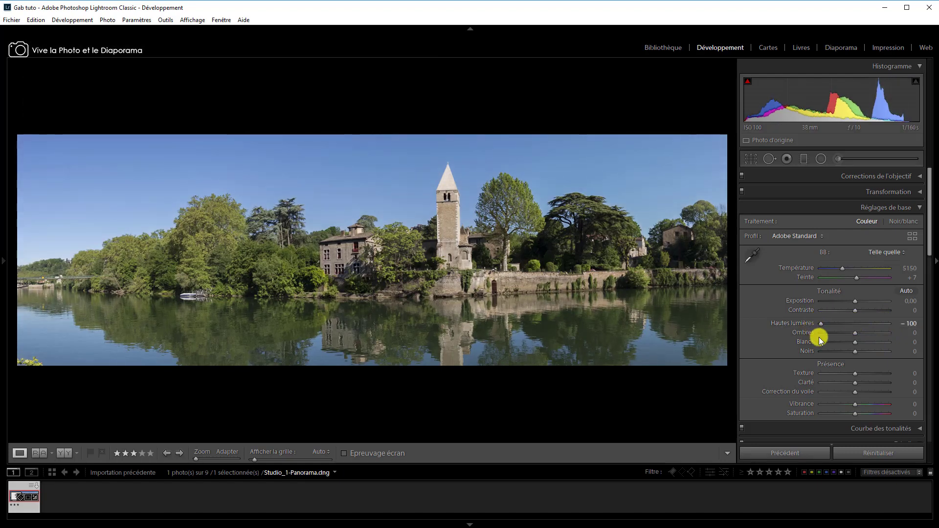
pyautogui.moveTo(853, 333); pyautogui.dragTo(881, 333)
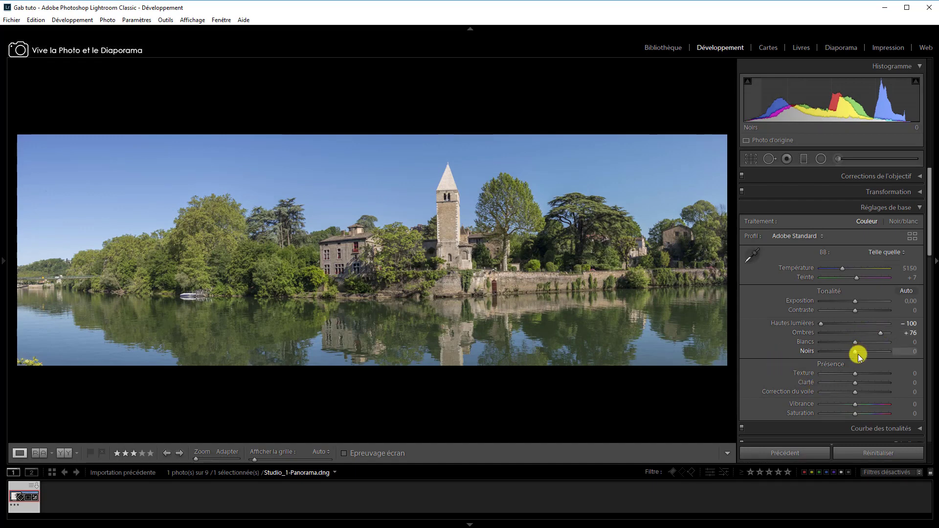
pyautogui.moveTo(856, 342); pyautogui.dragTo(870, 342)
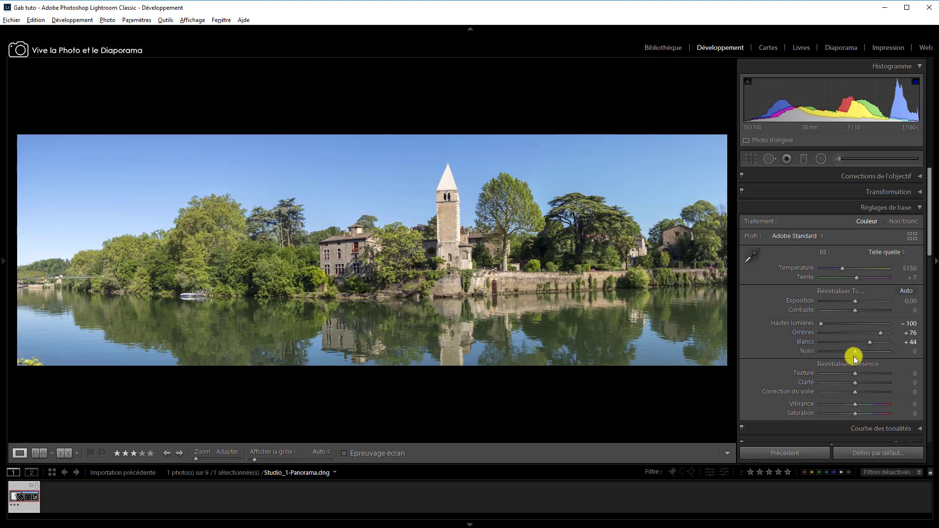
pyautogui.moveTo(856, 351); pyautogui.dragTo(846, 354)
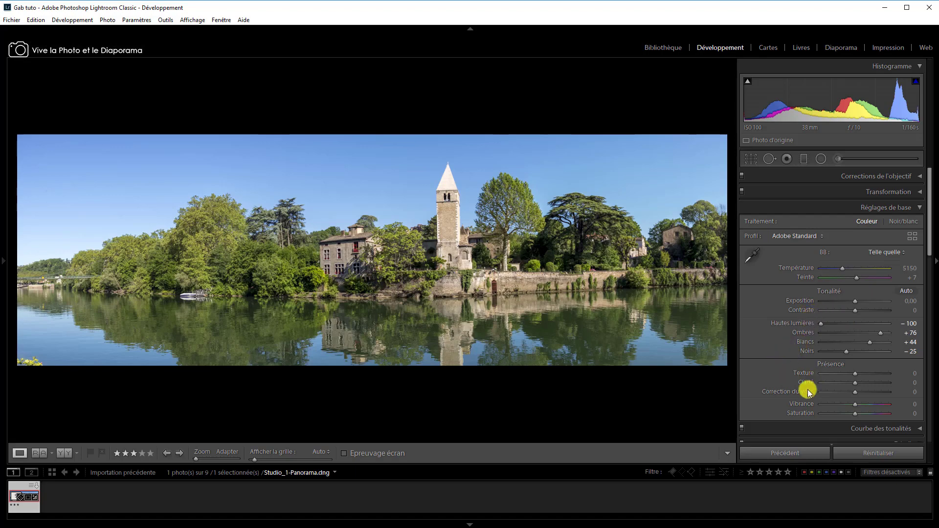
# Try a Clarté of +35 on the close-up of the church tower and reset it.
pyautogui.click(453, 226)
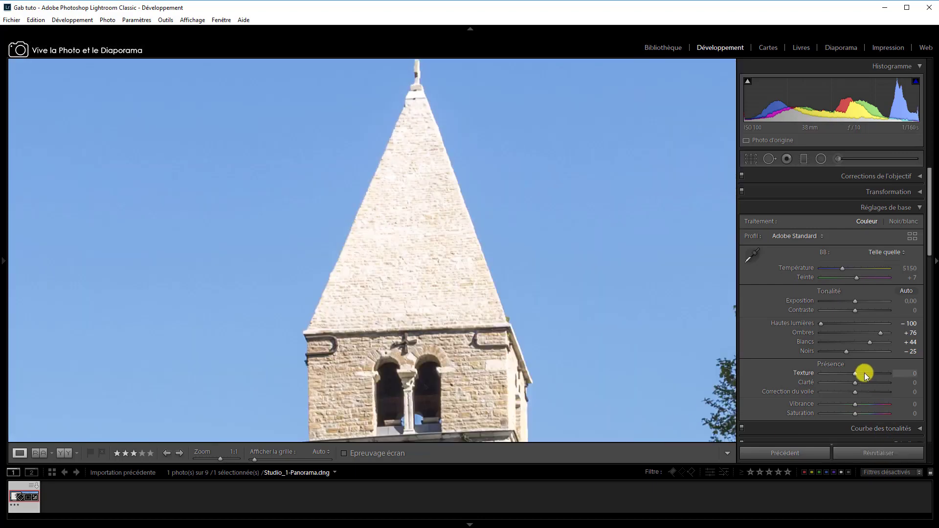
pyautogui.moveTo(856, 382)
pyautogui.mouseDown()
pyautogui.moveTo(891, 386)
pyautogui.moveTo(867, 389)
pyautogui.mouseUp()
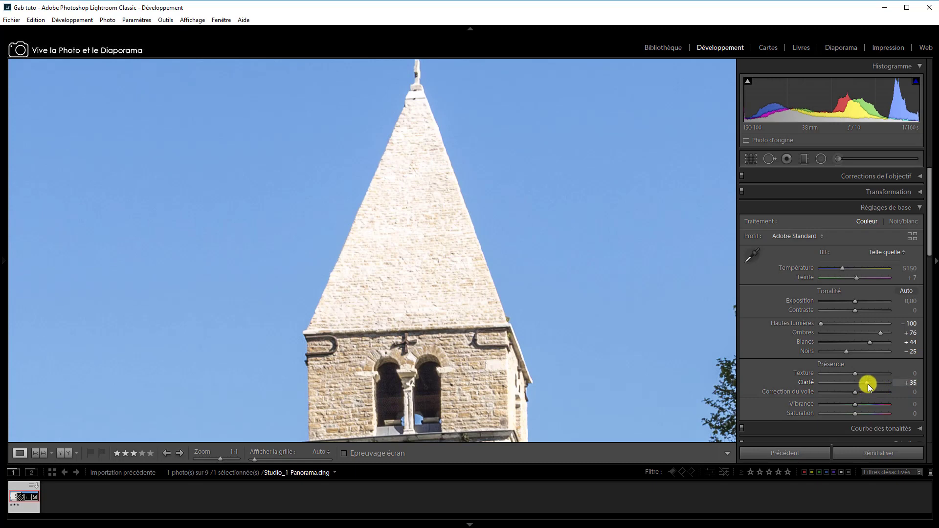
pyautogui.doubleClick(868, 384)
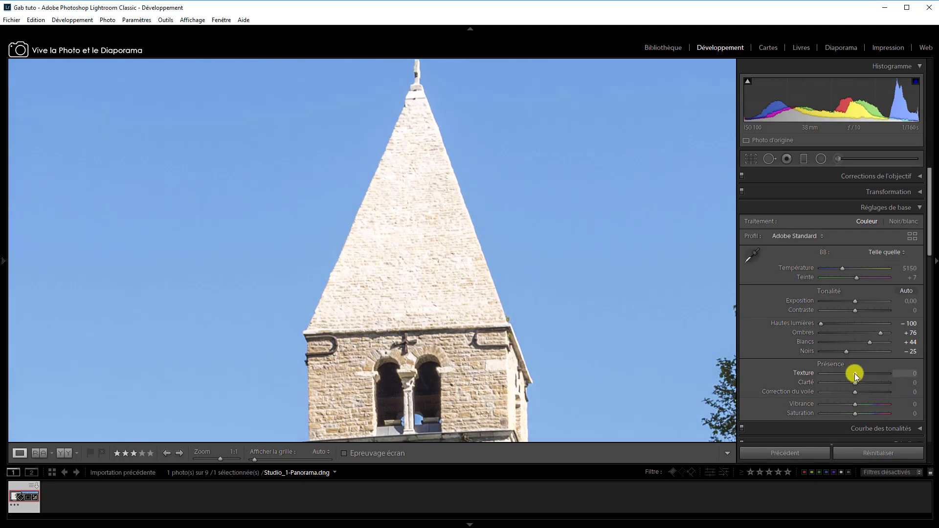
# Set the panorama's Texture to +67, checking the trees and the riverside wall close up.
pyautogui.moveTo(855, 373); pyautogui.dragTo(880, 376)
pyautogui.click(622, 290)
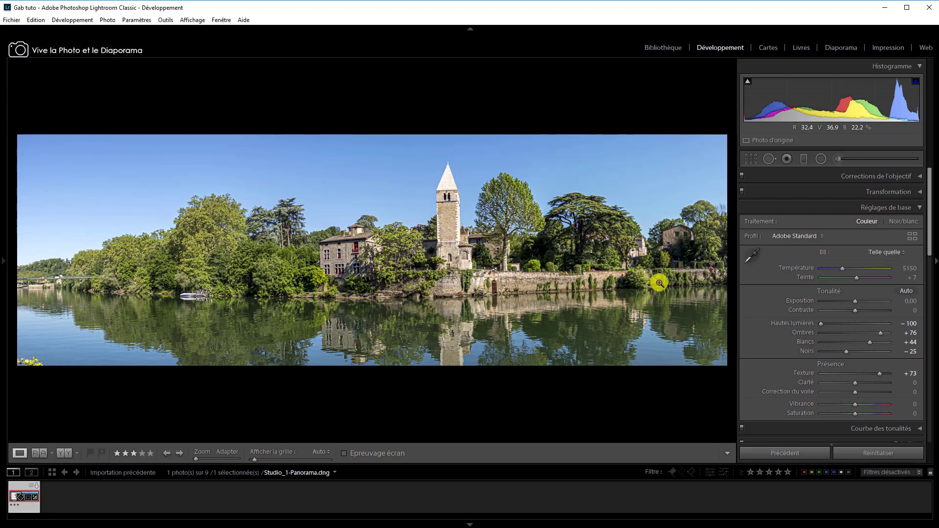
pyautogui.click(525, 206)
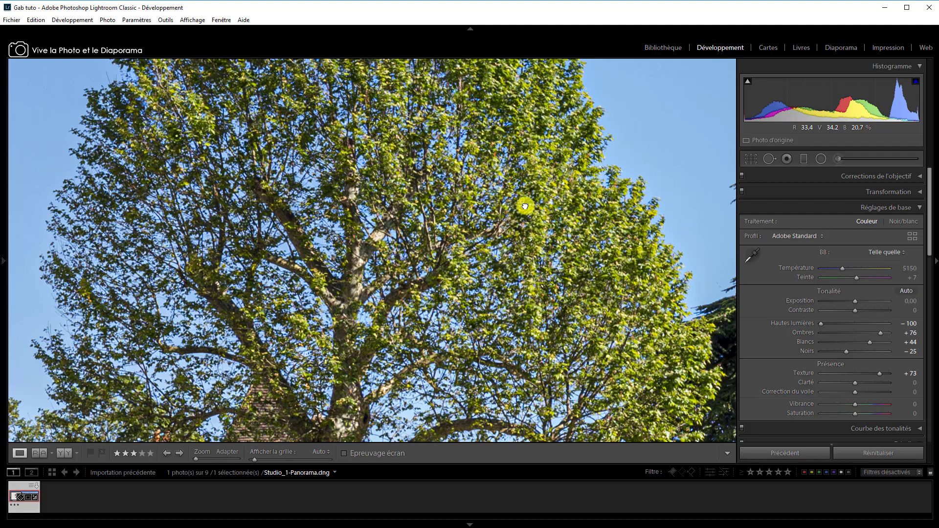
pyautogui.click(525, 206)
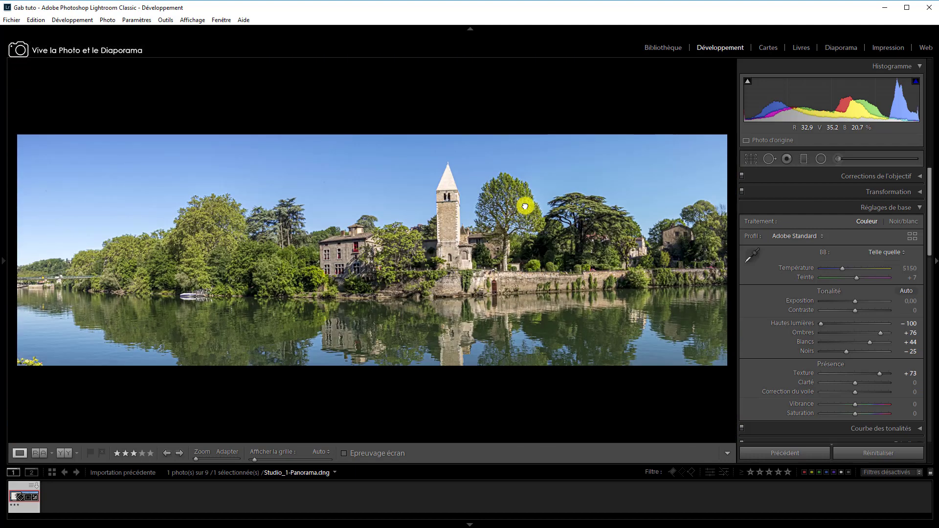
pyautogui.click(473, 278)
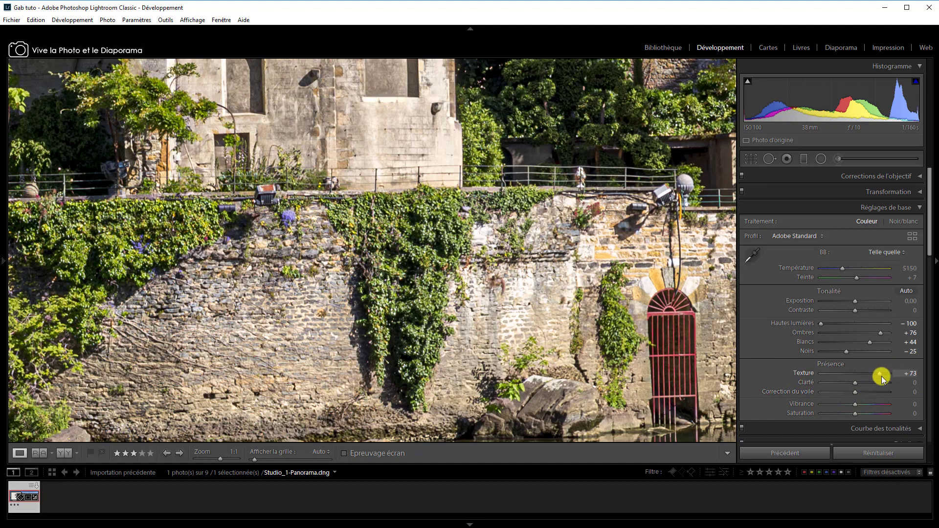
pyautogui.moveTo(883, 374); pyautogui.dragTo(878, 374)
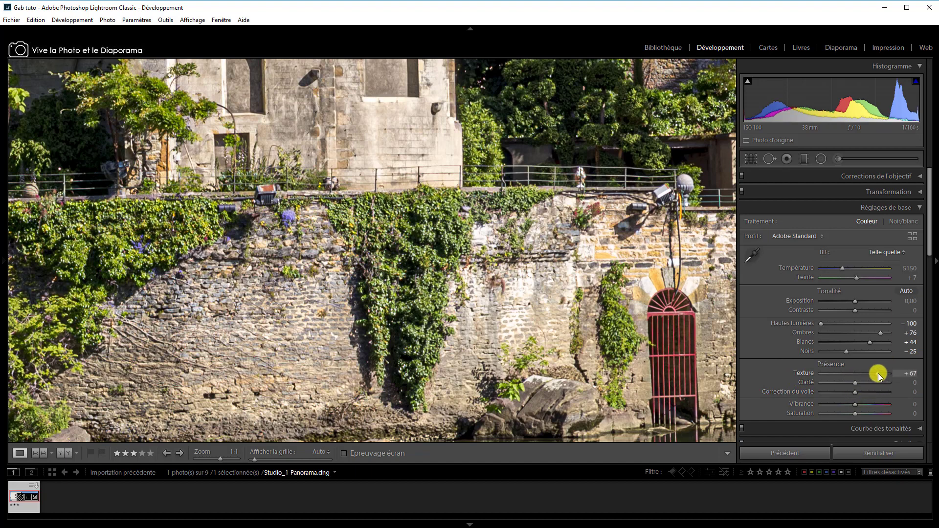
pyautogui.click(417, 89)
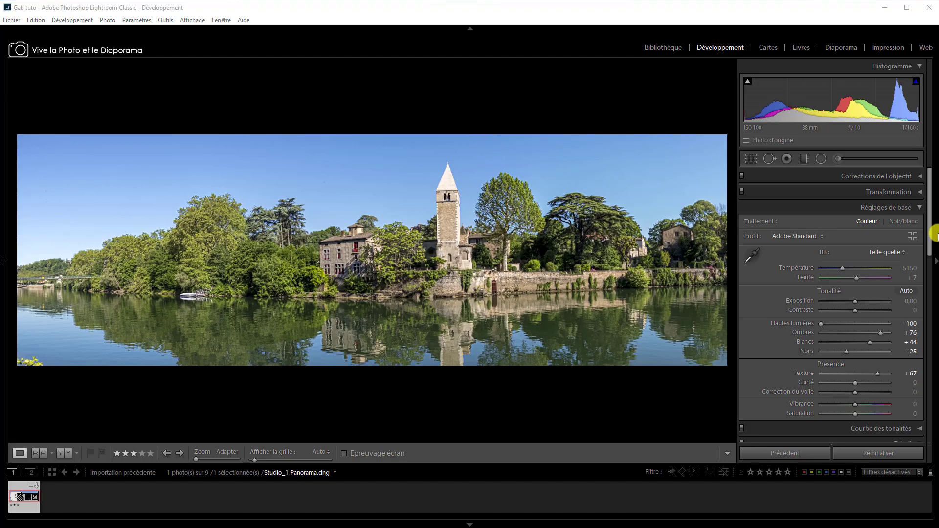
# Straighten the panorama with a Rotation of +0.8 and Contraindre le recadrage enabled.
pyautogui.click(918, 192)
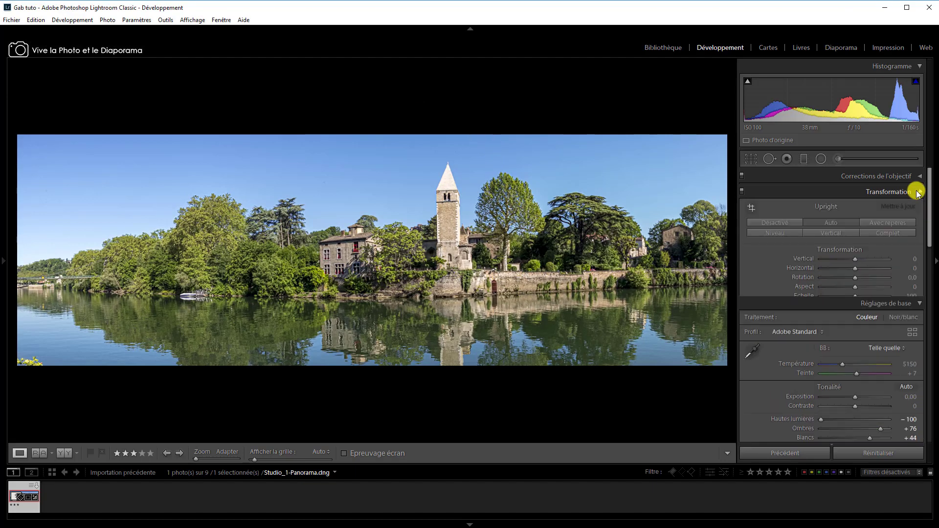
pyautogui.click(856, 277)
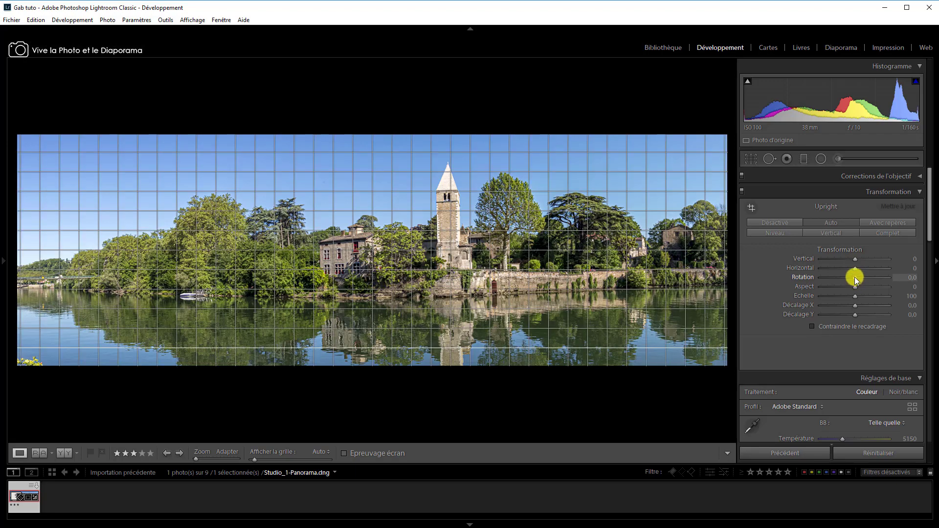
pyautogui.click(813, 327)
pyautogui.moveTo(857, 277); pyautogui.dragTo(858, 277)
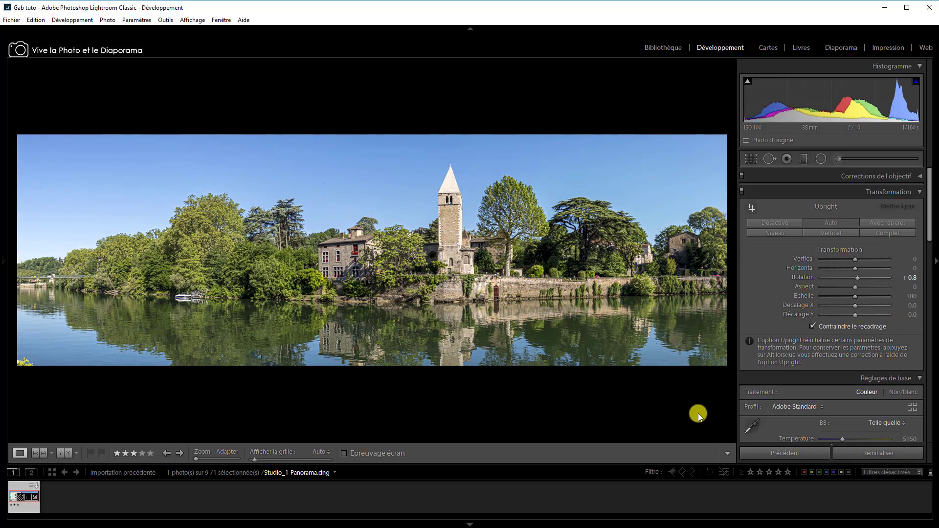
pyautogui.click(906, 192)
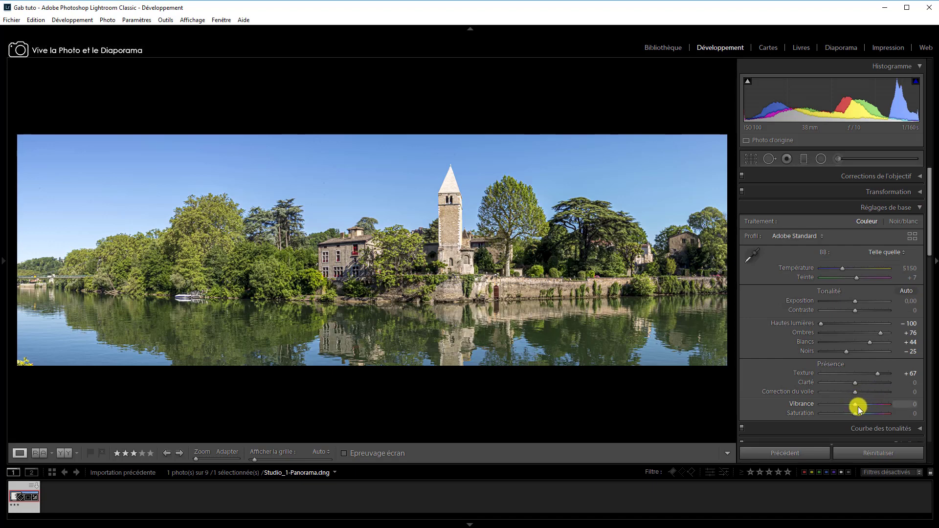
# Set the Vibrance to +25 and the sharpening Gain to 56, checking the result close up on the church tower.
pyautogui.moveTo(856, 406); pyautogui.dragTo(864, 404)
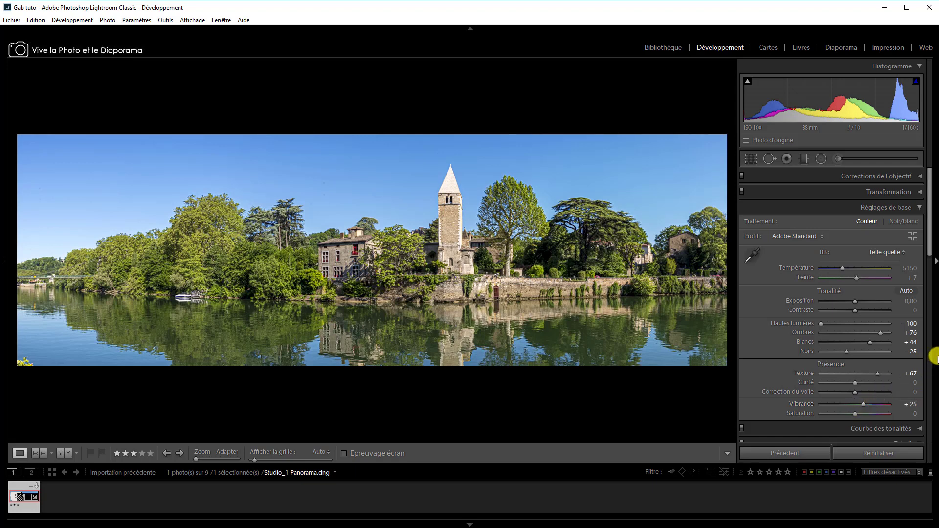
pyautogui.click(929, 330)
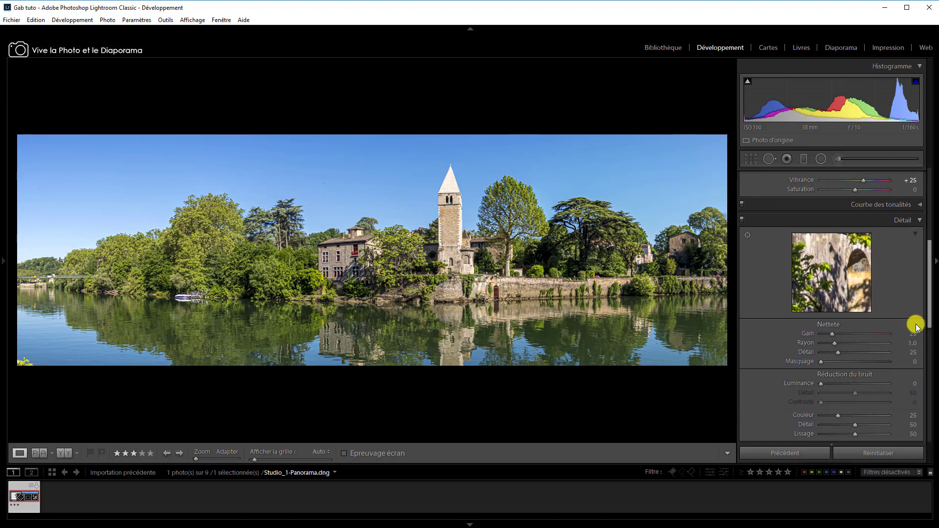
pyautogui.click(447, 187)
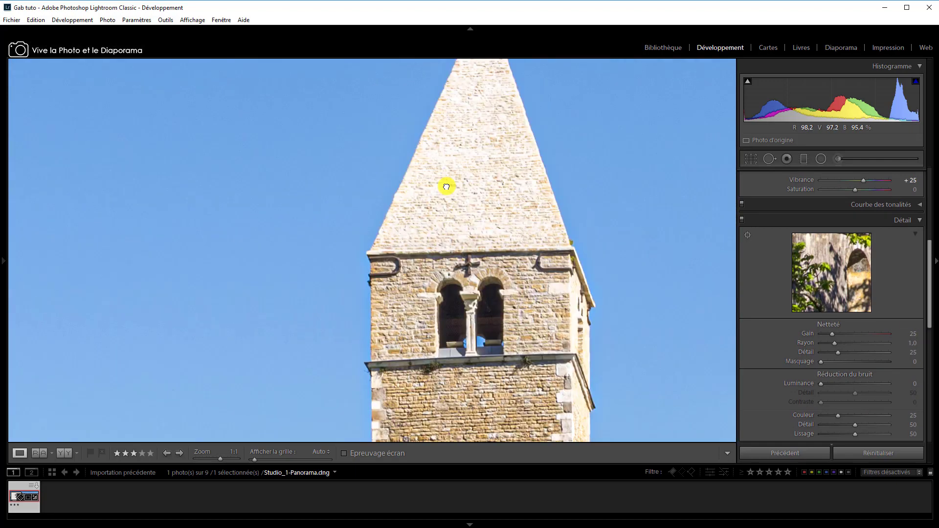
pyautogui.moveTo(833, 334); pyautogui.dragTo(845, 335)
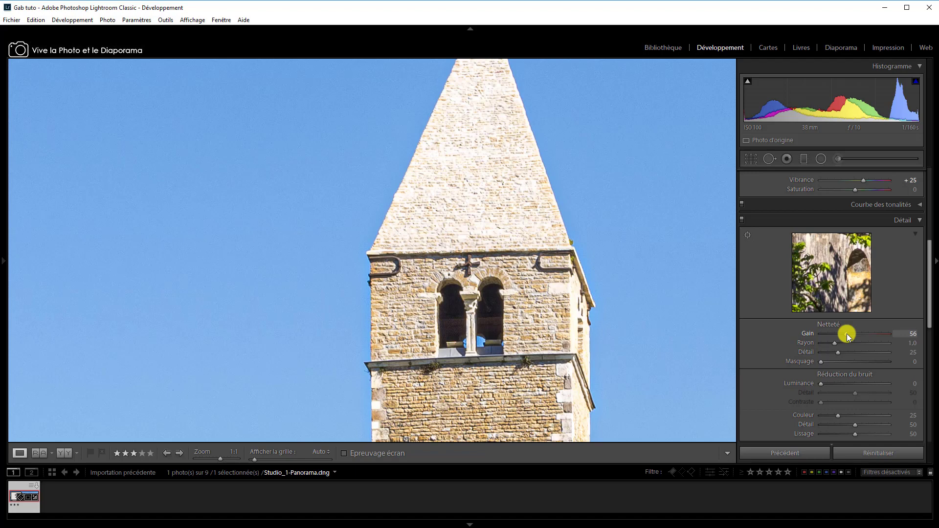
pyautogui.click(564, 270)
pyautogui.click(564, 270)
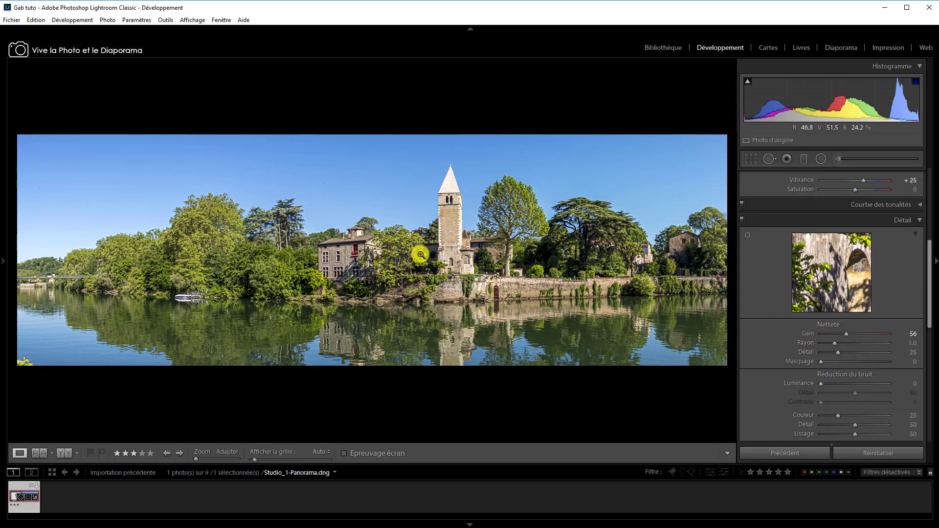
# Clone out the double dust spot in the panorama's upper-left sky using Suppression des défauts in Dupliquer mode with a Taille of 45.
pyautogui.scroll(2, 932, 356)
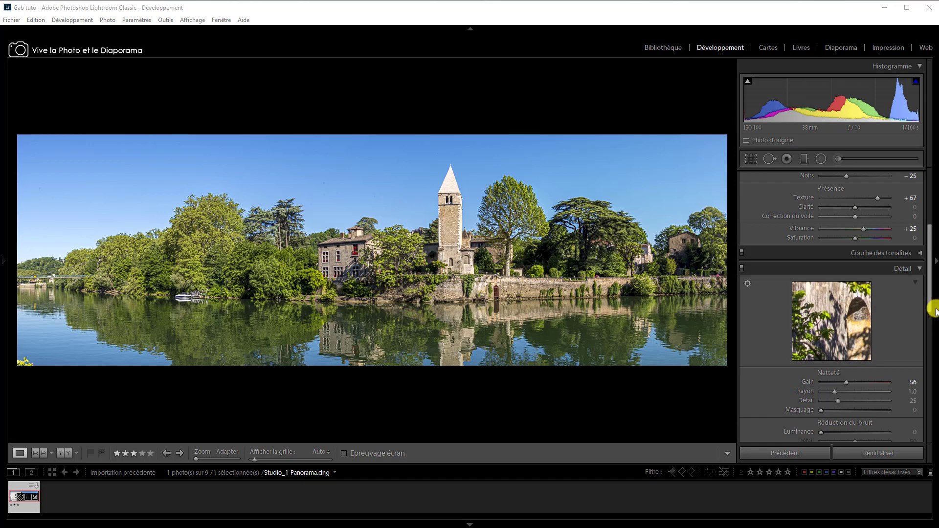
pyautogui.moveTo(932, 304); pyautogui.dragTo(928, 348)
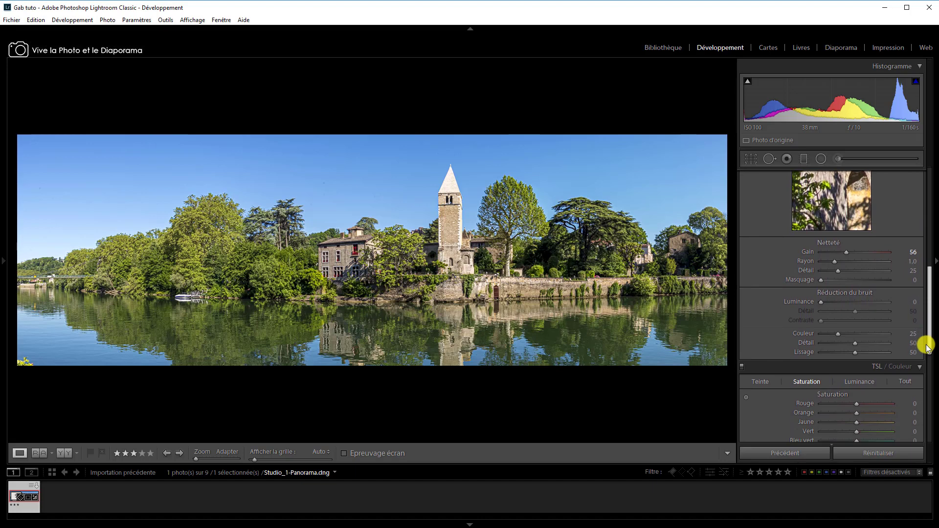
pyautogui.moveTo(927, 346); pyautogui.dragTo(927, 417)
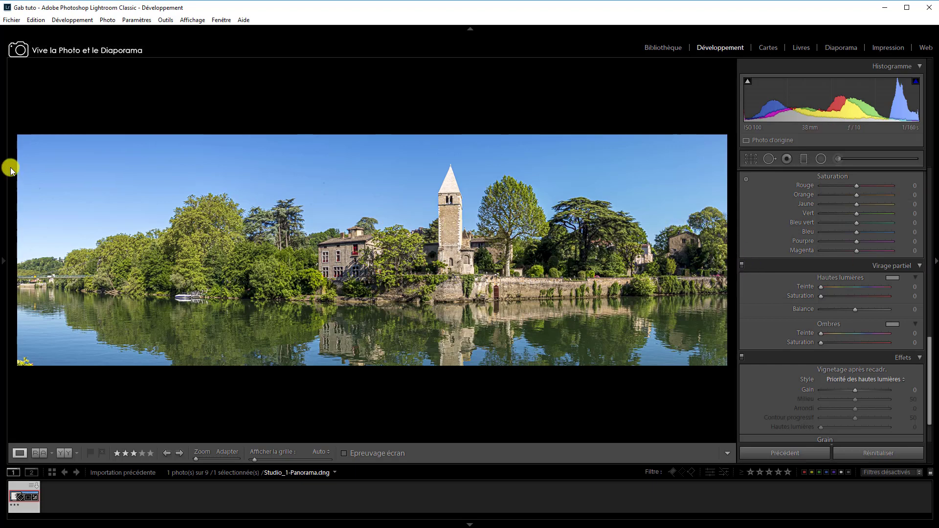
pyautogui.click(77, 170)
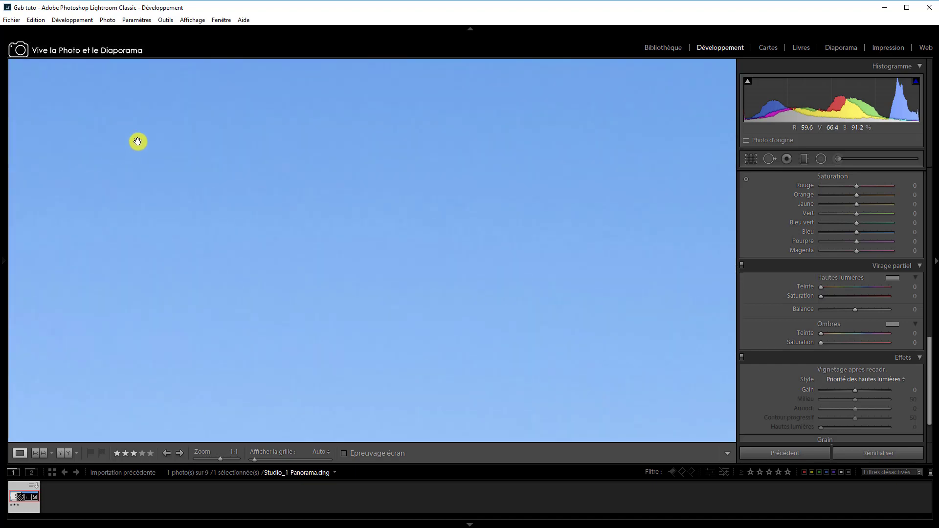
pyautogui.moveTo(138, 136); pyautogui.dragTo(207, 148)
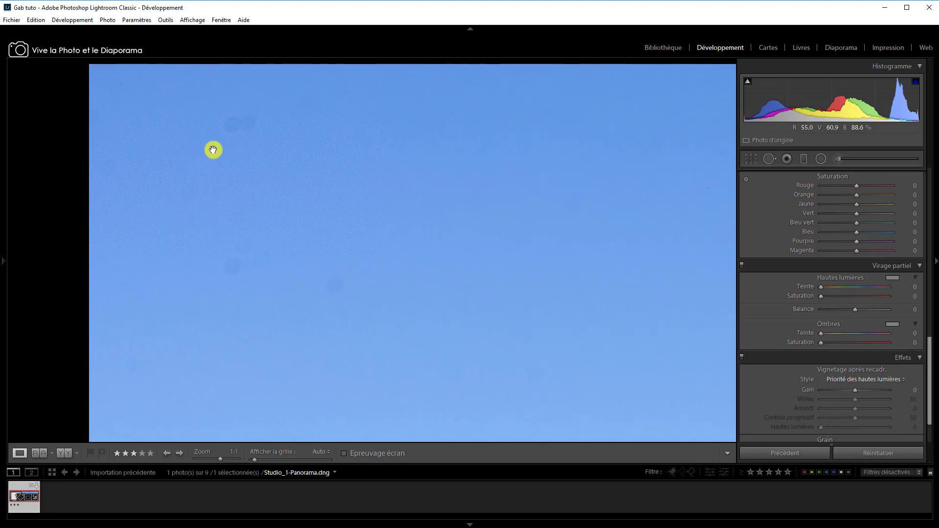
pyautogui.click(769, 159)
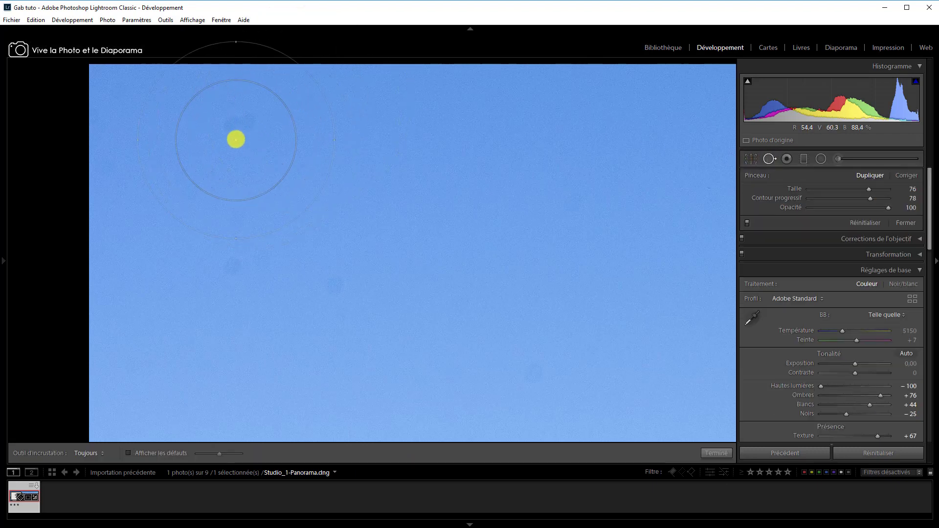
pyautogui.scroll(-3, 236, 139)
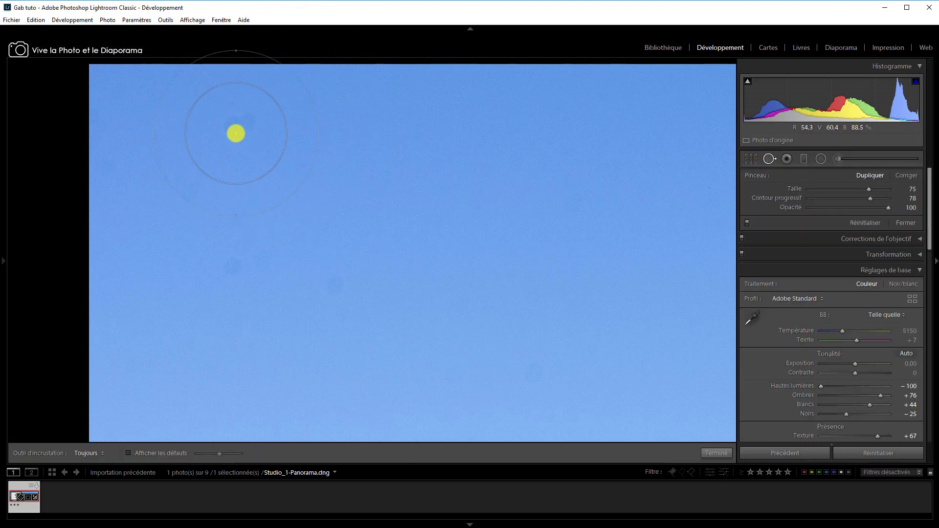
pyautogui.scroll(-5, 236, 133)
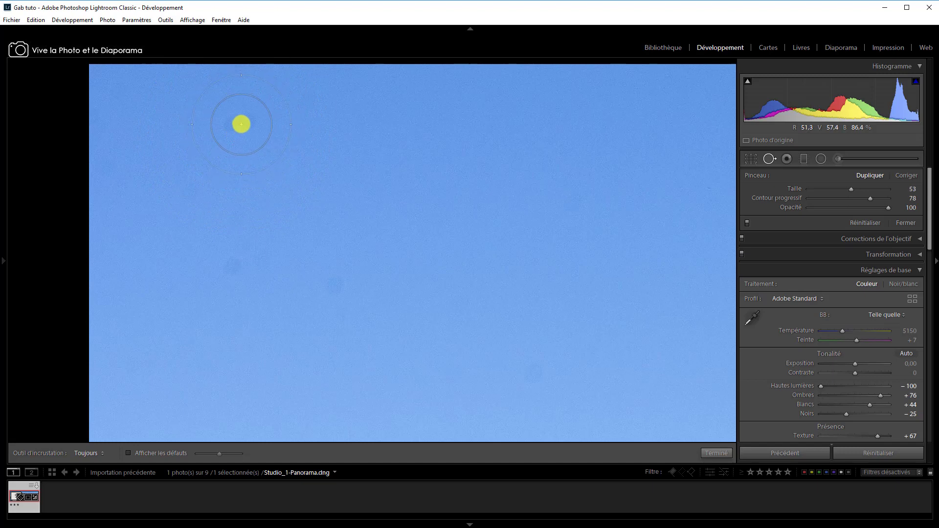
pyautogui.scroll(-2, 241, 124)
pyautogui.click(241, 124)
# Clone out the four smaller dust spots in the upper-left sky with a brush Taille of 28.
pyautogui.scroll(-5, 379, 327)
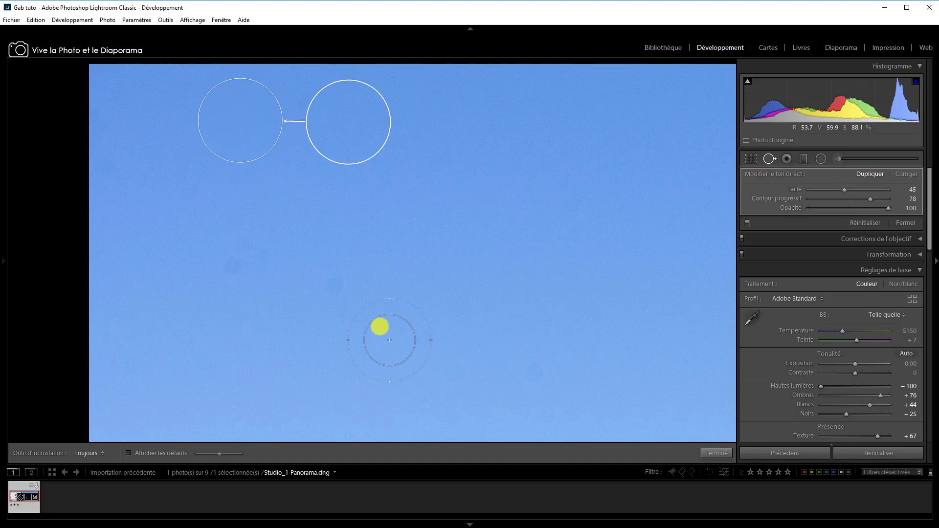
pyautogui.click(331, 286)
pyautogui.click(233, 269)
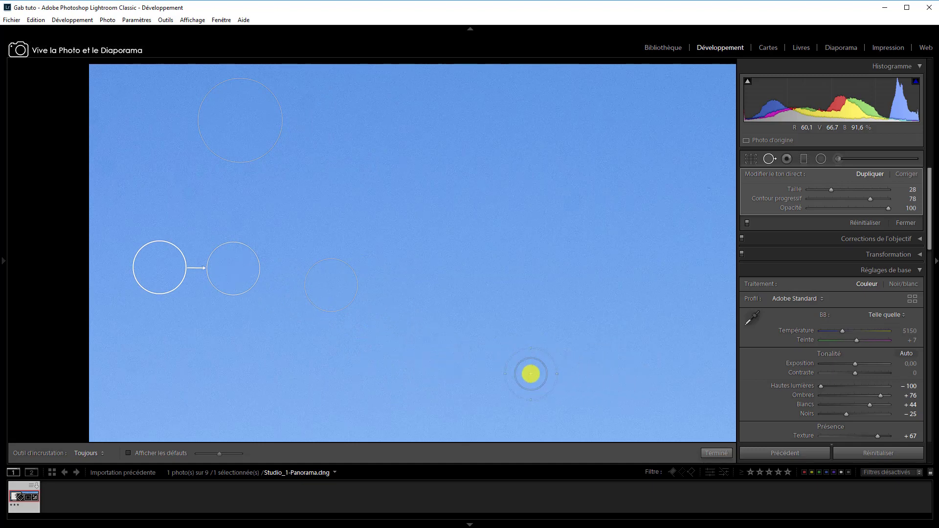
pyautogui.click(531, 375)
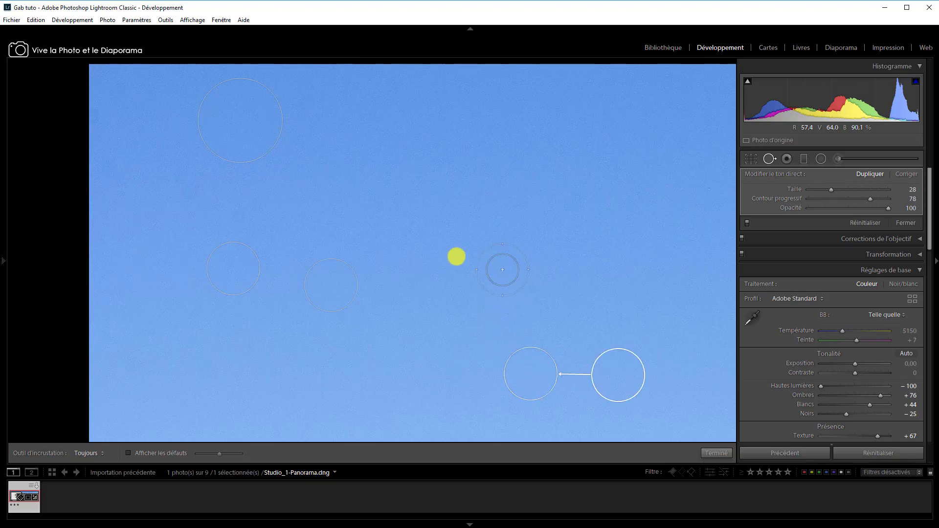
pyautogui.click(118, 90)
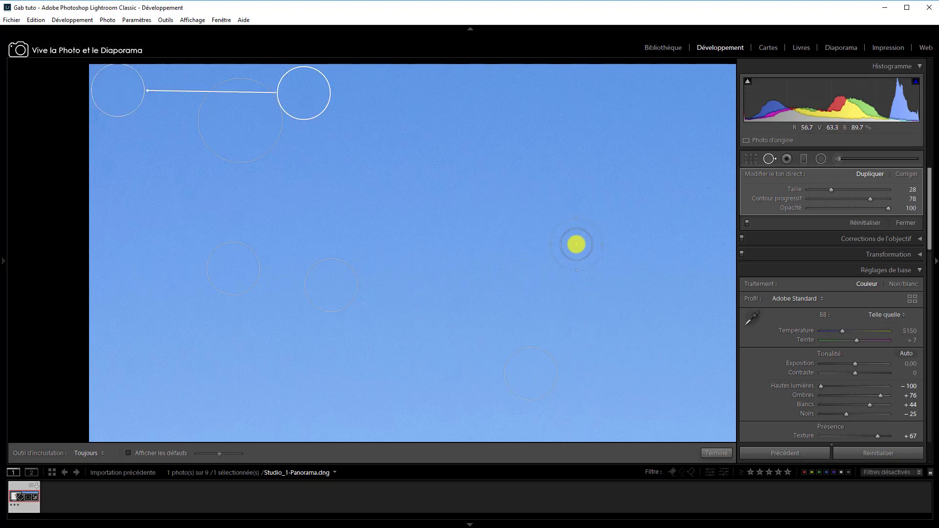
# Clone out the dust spots in the sky above and beside the cedar top.
pyautogui.moveTo(577, 244); pyautogui.dragTo(100, 206)
pyautogui.moveTo(656, 317); pyautogui.dragTo(518, 303)
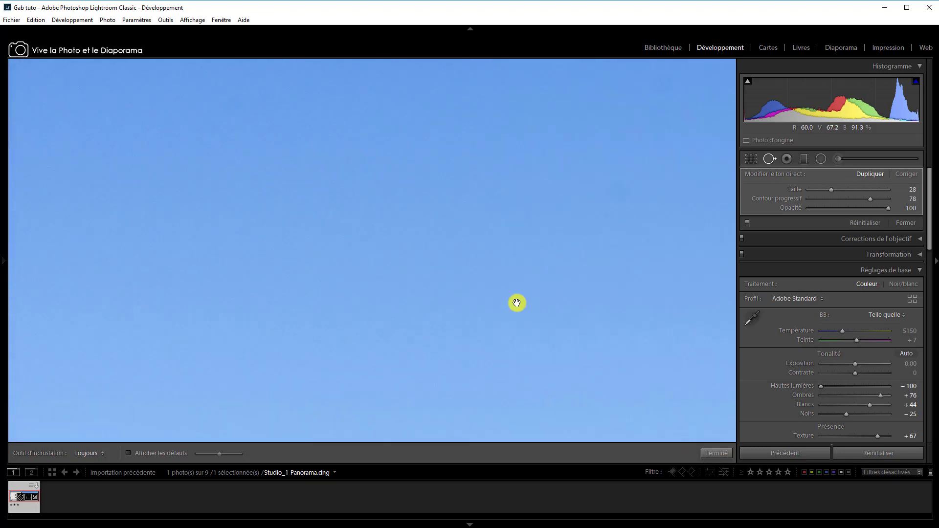
pyautogui.moveTo(704, 363); pyautogui.dragTo(48, 289)
pyautogui.moveTo(610, 292); pyautogui.dragTo(240, 264)
pyautogui.moveTo(709, 338); pyautogui.dragTo(382, 278)
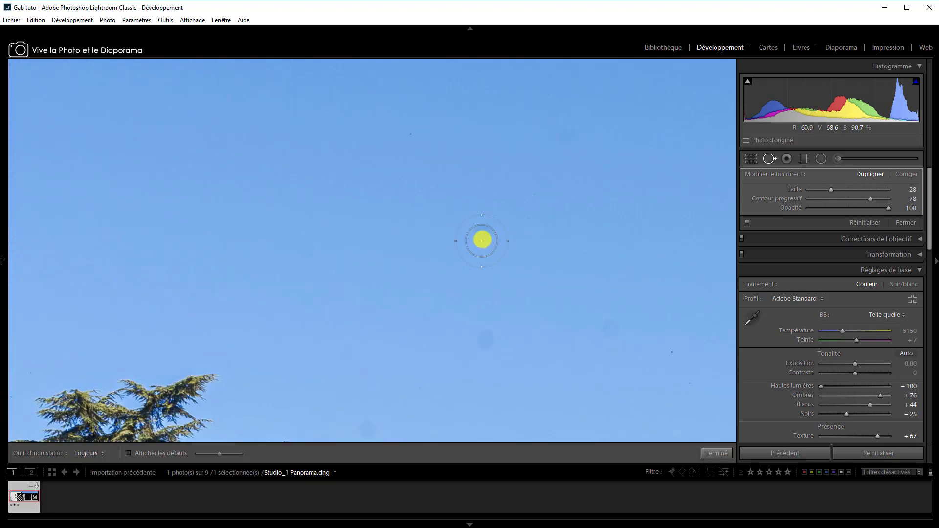
pyautogui.click(484, 238)
pyautogui.click(486, 344)
pyautogui.click(610, 328)
pyautogui.moveTo(680, 268); pyautogui.dragTo(414, 254)
pyautogui.click(695, 343)
pyautogui.moveTo(694, 344); pyautogui.dragTo(357, 133)
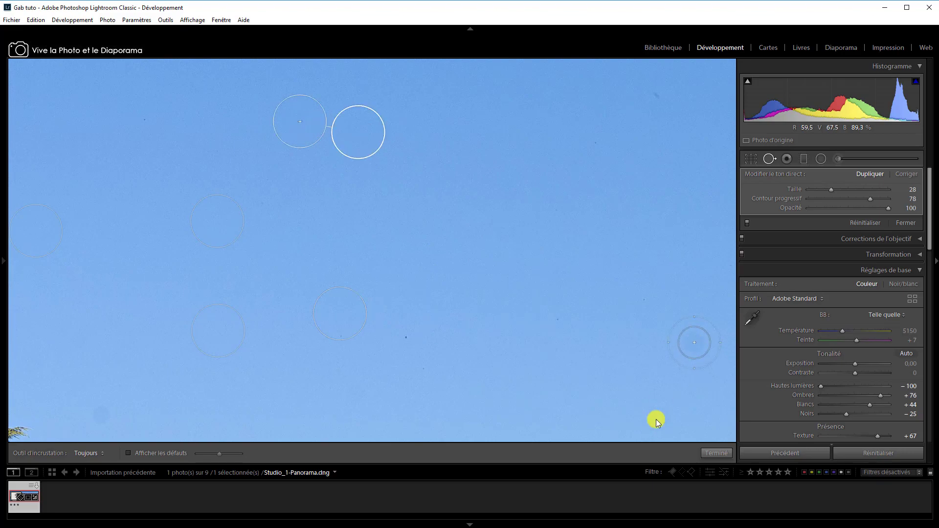
pyautogui.click(658, 420)
# Examine the sky towards the panorama's right side for further dust spots and leave the spot removal tool.
pyautogui.moveTo(658, 420)
pyautogui.mouseDown()
pyautogui.moveTo(453, 313)
pyautogui.moveTo(427, 337)
pyautogui.mouseUp()
pyautogui.moveTo(644, 285); pyautogui.dragTo(128, 276)
pyautogui.moveTo(601, 164)
pyautogui.mouseDown()
pyautogui.moveTo(580, 262)
pyautogui.moveTo(582, 380)
pyautogui.mouseUp()
pyautogui.moveTo(615, 273); pyautogui.dragTo(490, 353)
pyautogui.moveTo(656, 284); pyautogui.dragTo(455, 276)
pyautogui.moveTo(597, 294); pyautogui.dragTo(223, 249)
pyautogui.moveTo(539, 306); pyautogui.dragTo(423, 315)
pyautogui.click(527, 118)
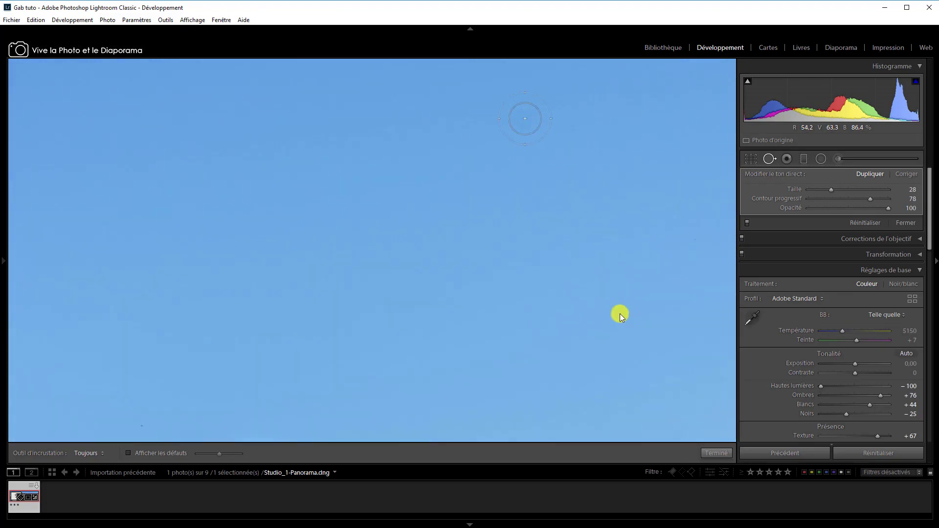
pyautogui.moveTo(620, 347); pyautogui.dragTo(411, 323)
pyautogui.press('z')
pyautogui.press('q')
# Clone out the remaining dust spot in the sky between the cedar and the house roof.
pyautogui.click(618, 158)
pyautogui.moveTo(660, 180); pyautogui.dragTo(529, 188)
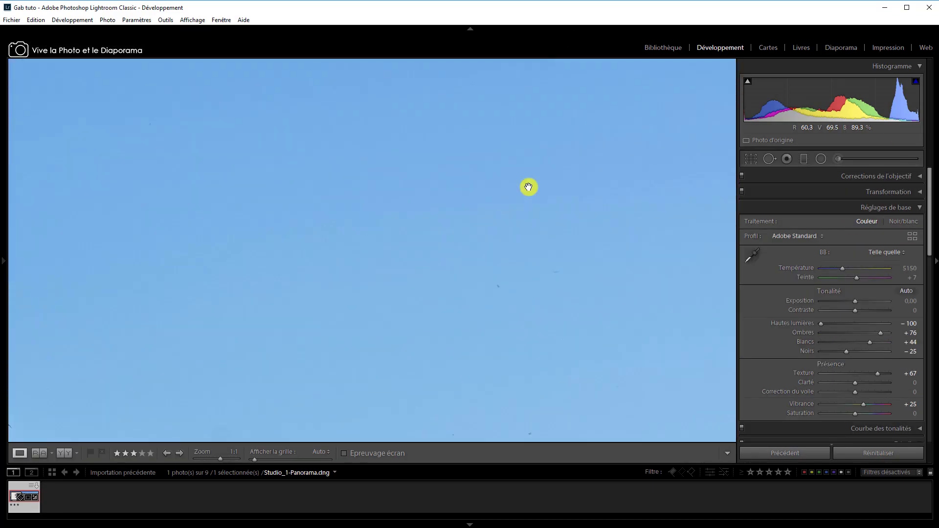
pyautogui.moveTo(663, 215); pyautogui.dragTo(451, 324)
pyautogui.moveTo(215, 201); pyautogui.dragTo(468, 187)
pyautogui.moveTo(169, 224); pyautogui.dragTo(700, 276)
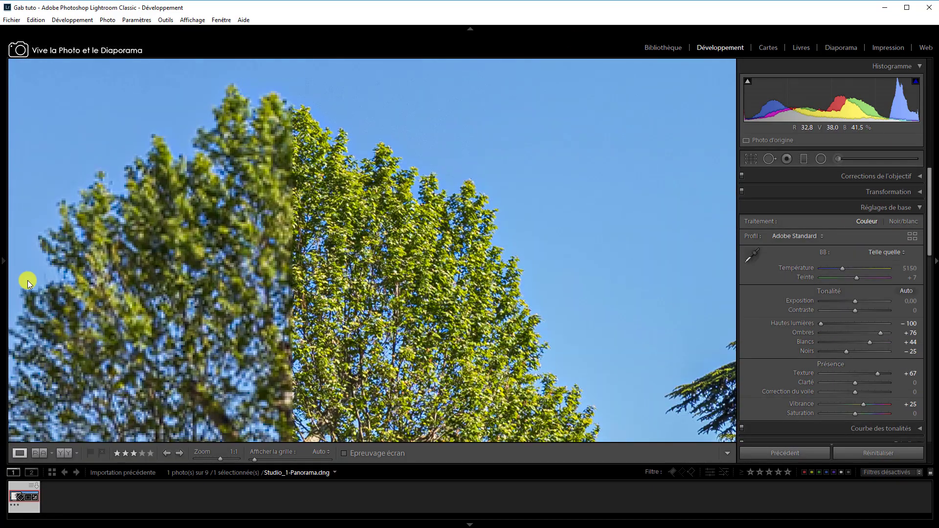
pyautogui.moveTo(27, 279); pyautogui.dragTo(670, 313)
pyautogui.moveTo(115, 352); pyautogui.dragTo(636, 338)
pyautogui.moveTo(206, 274); pyautogui.dragTo(544, 237)
pyautogui.press('q')
pyautogui.click(128, 200)
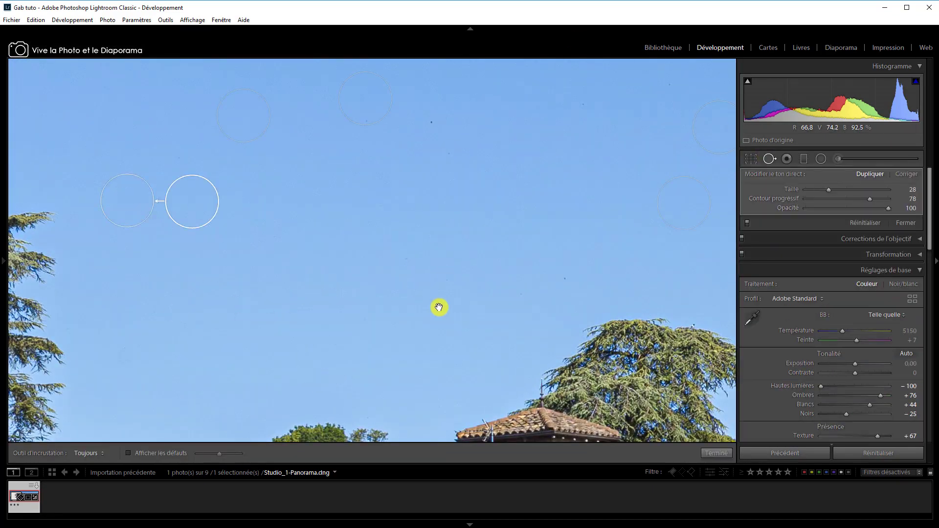
# Clone out the dust spots in the pale sky above the distant trees at the panorama's far left.
pyautogui.moveTo(438, 308); pyautogui.dragTo(695, 294)
pyautogui.moveTo(373, 242); pyautogui.dragTo(651, 293)
pyautogui.moveTo(487, 220); pyautogui.dragTo(183, 263)
pyautogui.moveTo(114, 308); pyautogui.dragTo(387, 318)
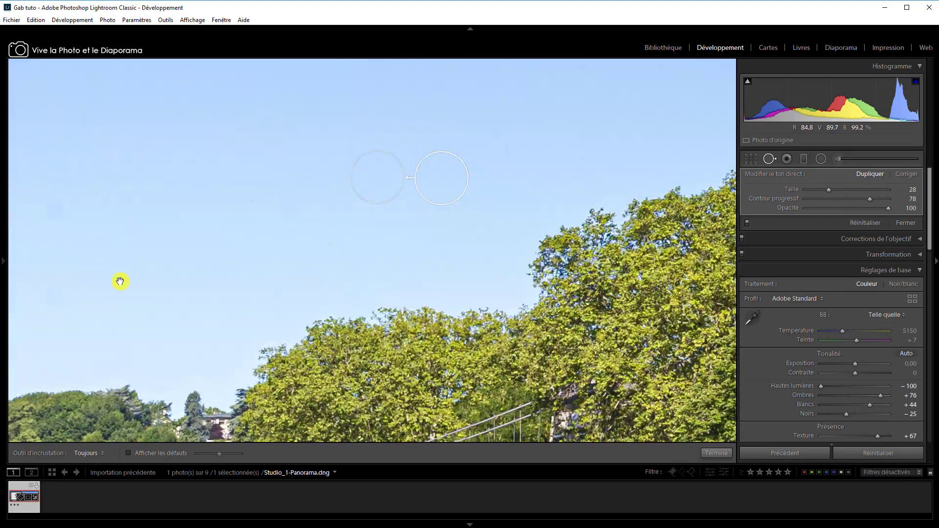
pyautogui.moveTo(120, 283); pyautogui.dragTo(420, 202)
pyautogui.click(216, 242)
pyautogui.click(356, 216)
pyautogui.click(356, 127)
pyautogui.click(208, 125)
pyautogui.click(151, 130)
# Clone out the dust spots higher up in the sky near the panorama's left border.
pyautogui.moveTo(229, 97); pyautogui.dragTo(270, 277)
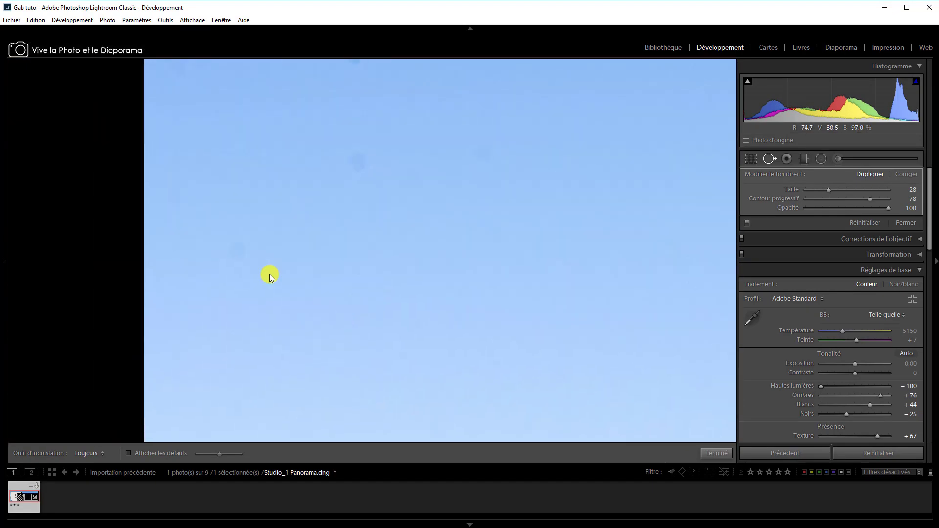
pyautogui.click(235, 253)
pyautogui.click(358, 158)
pyautogui.click(476, 151)
pyautogui.moveTo(290, 111); pyautogui.dragTo(300, 336)
pyautogui.click(340, 287)
pyautogui.click(571, 93)
pyautogui.click(426, 191)
# Clone out the dust spot on the panorama's left border with a brush Taille of 41 and finish the spot removal.
pyautogui.scroll(4, 153, 289)
pyautogui.click(153, 290)
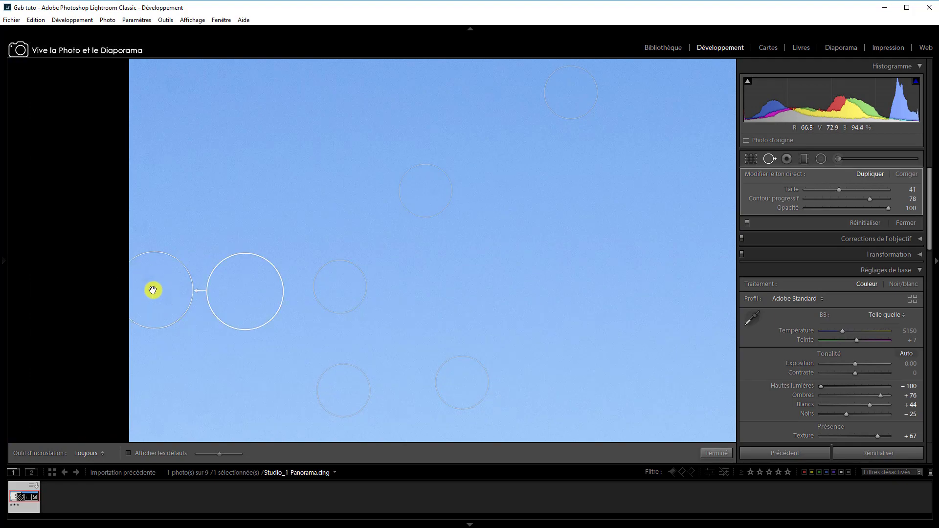
pyautogui.moveTo(315, 120); pyautogui.dragTo(357, 310)
pyautogui.press('q')
pyautogui.click(502, 206)
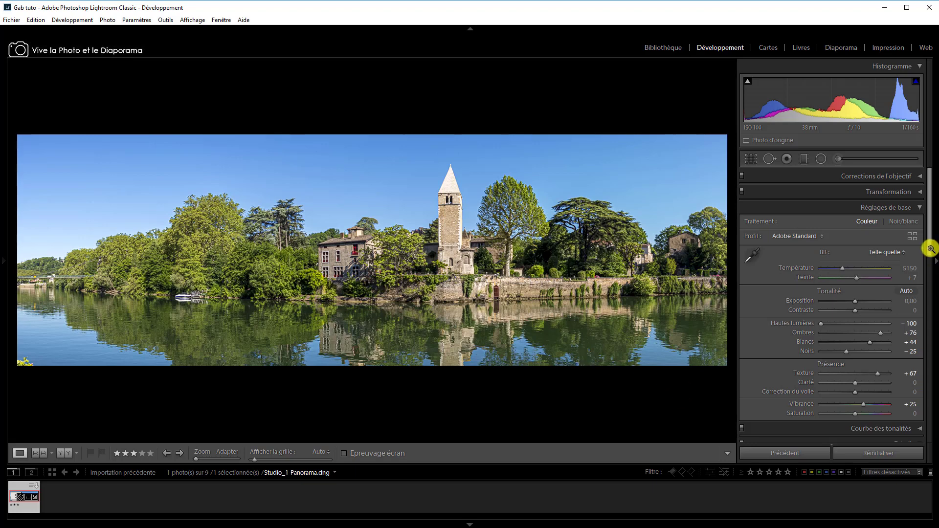
# Apply a post-crop vignette with a Gain of -12 and expand the panorama's photo stack.
pyautogui.scroll(-10, 932, 243)
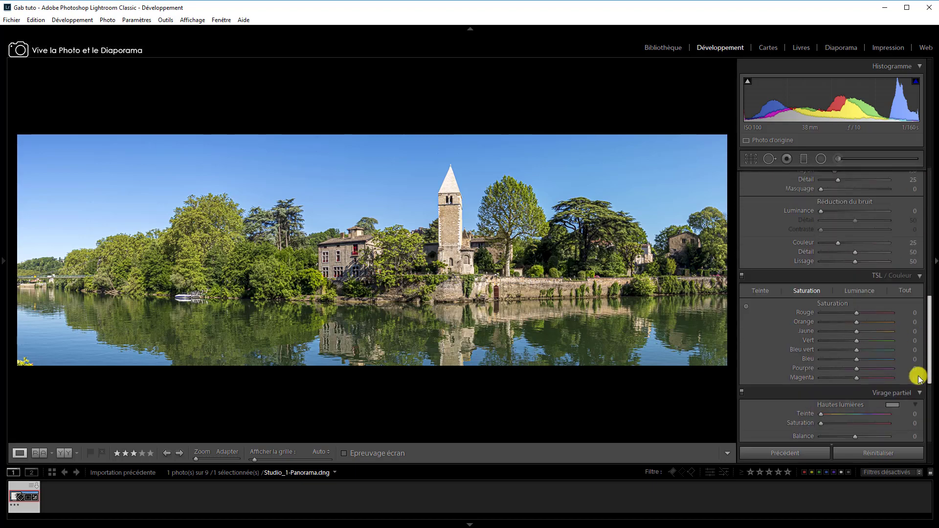
pyautogui.moveTo(849, 341); pyautogui.dragTo(849, 340)
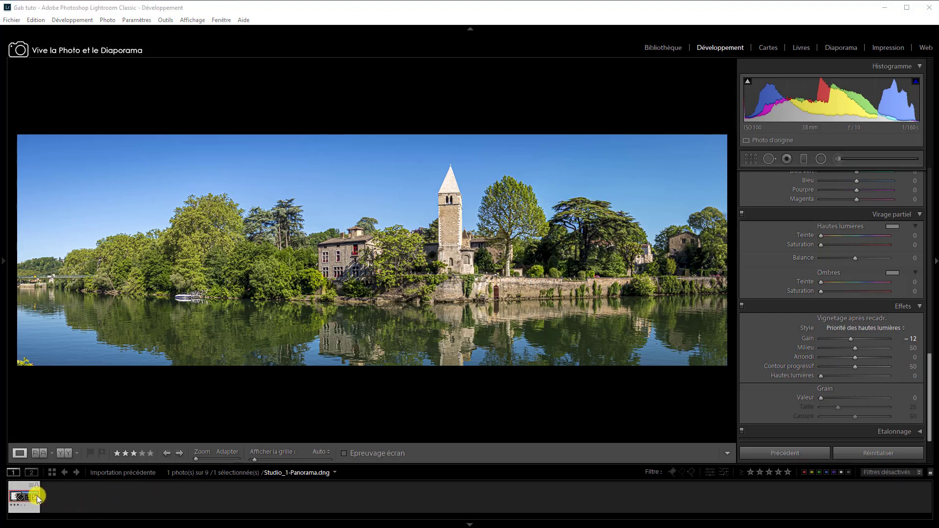
pyautogui.click(15, 497)
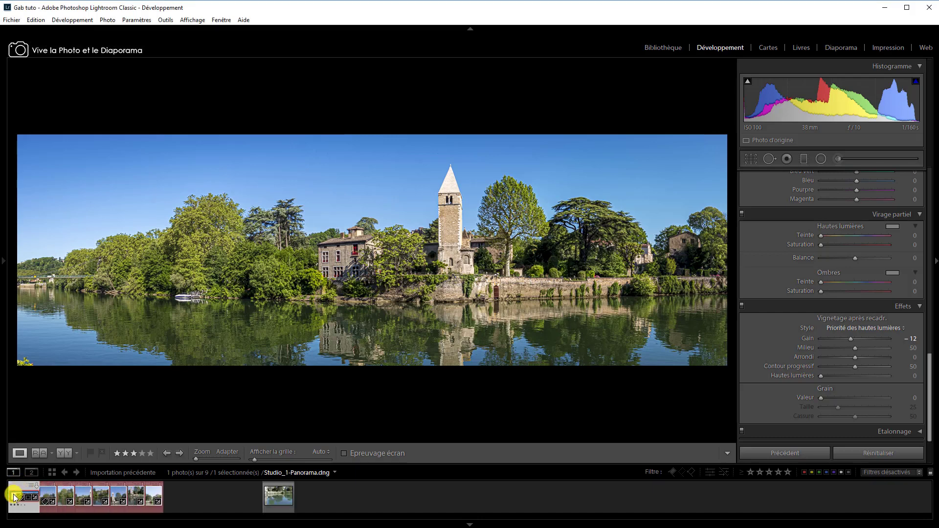